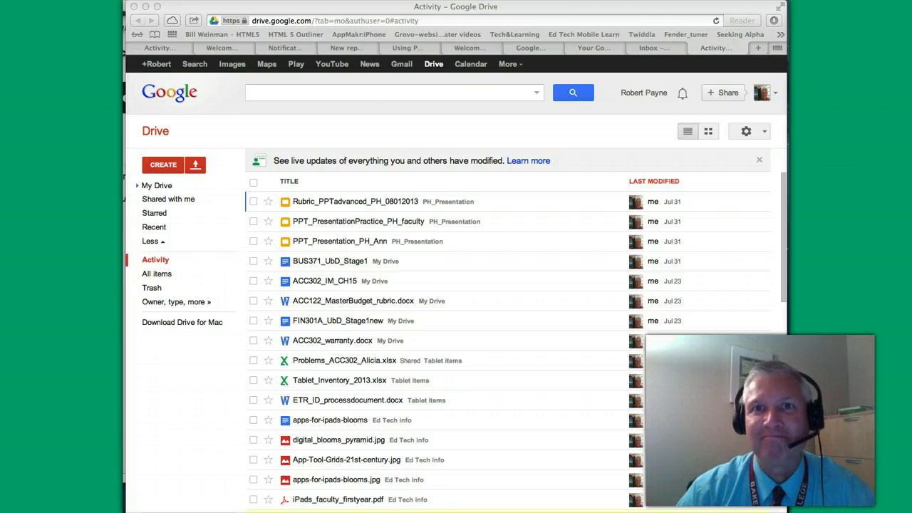
Step: Switch the file view between thumbnails and list, ending in the plain list view
scroll(349, 484, "down", 2)
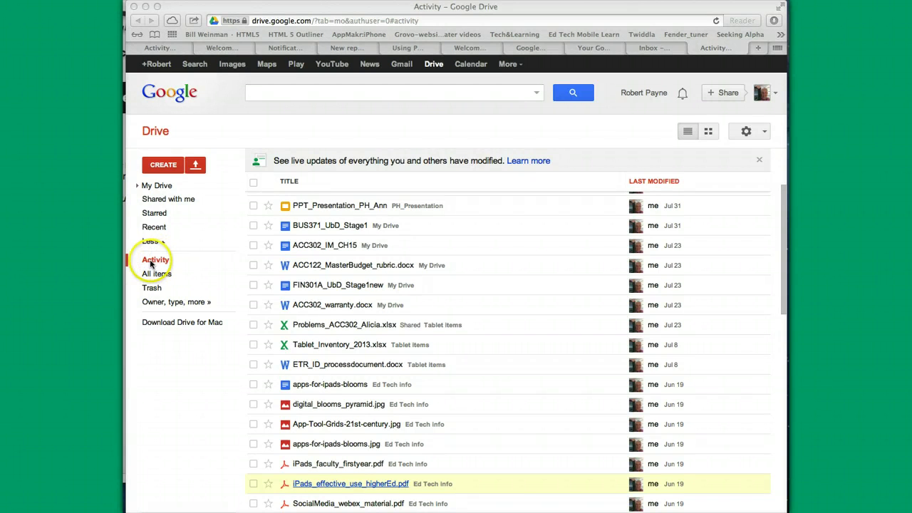
scroll(488, 306, "up", 2)
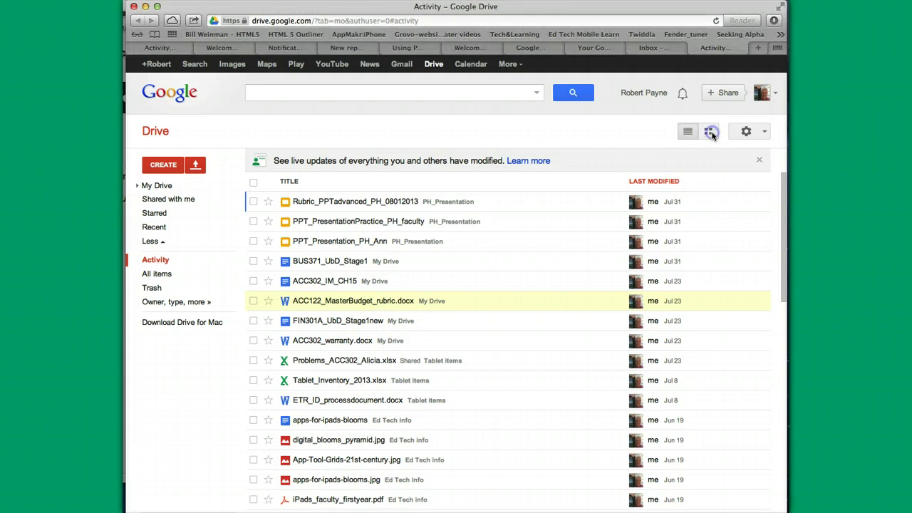
left_click(709, 132)
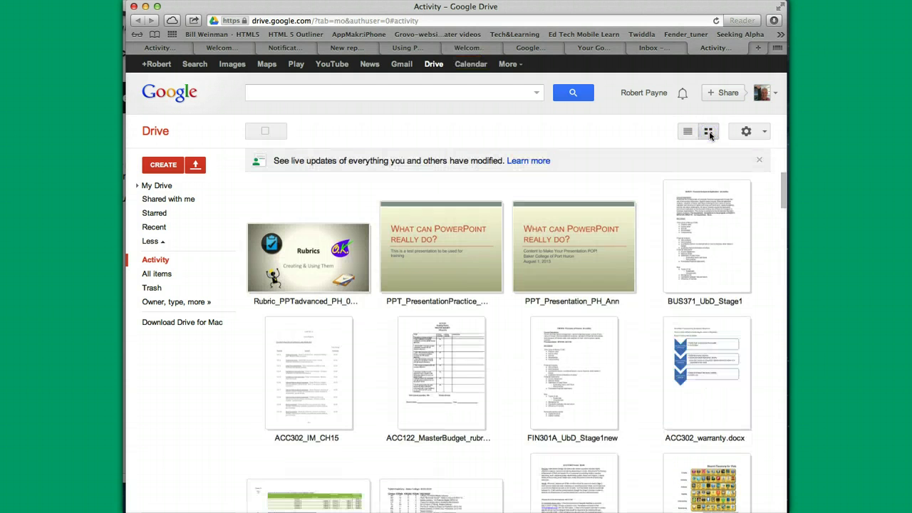
left_click(688, 132)
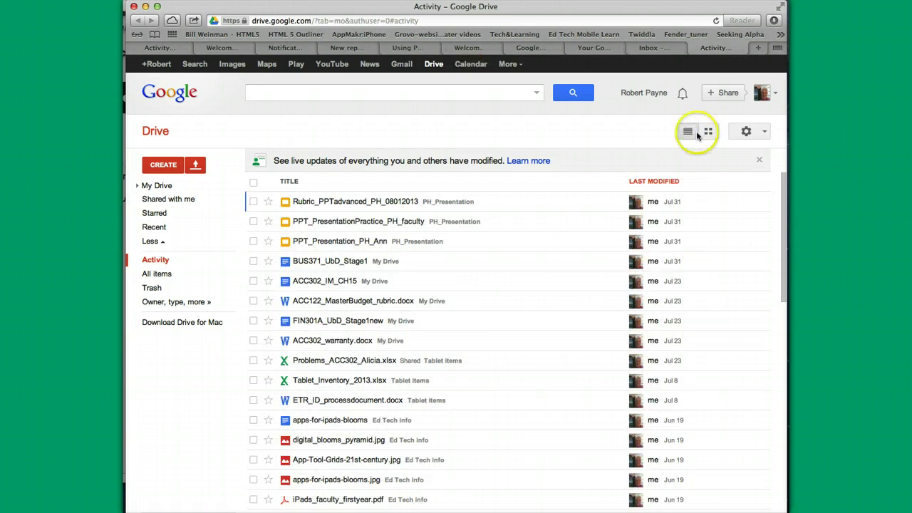
left_click(709, 132)
left_click(690, 134)
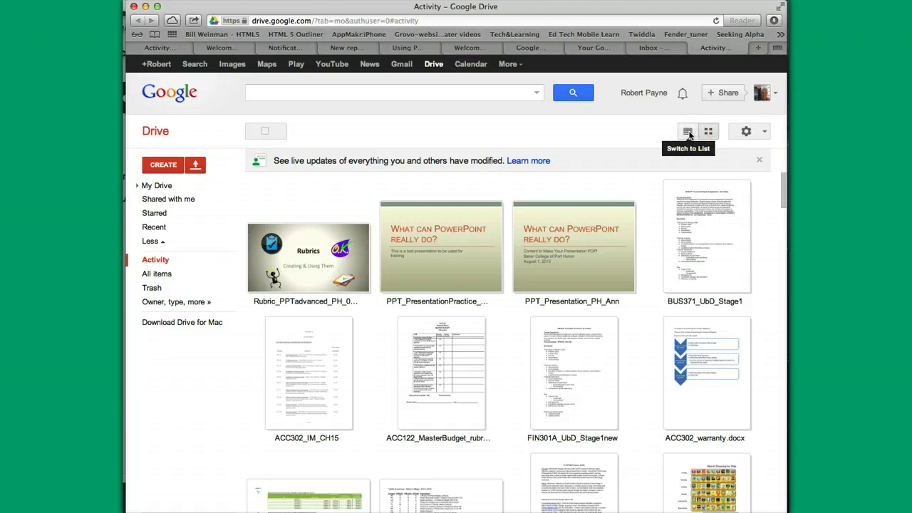
left_click(688, 133)
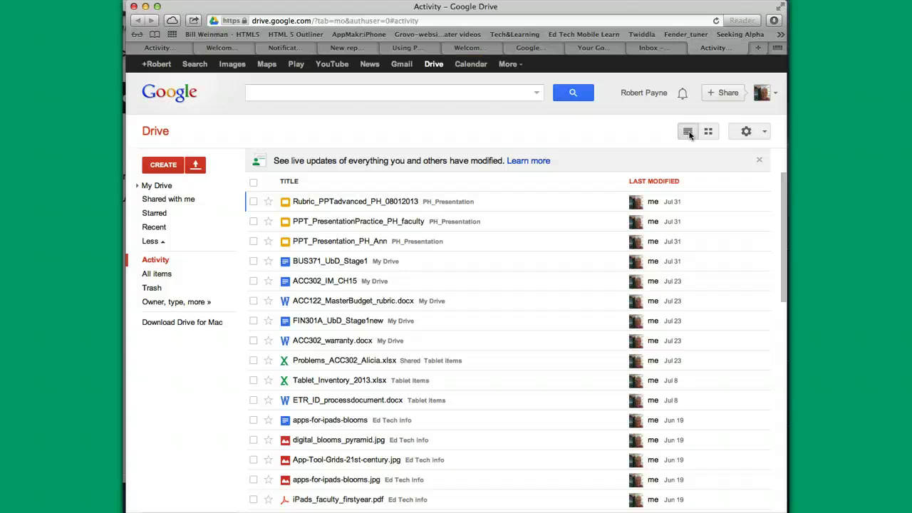
Step: Locate ACC122_MasterBudget_rubric.docx in the file list
left_click(529, 295)
scroll(529, 292, "down", 5)
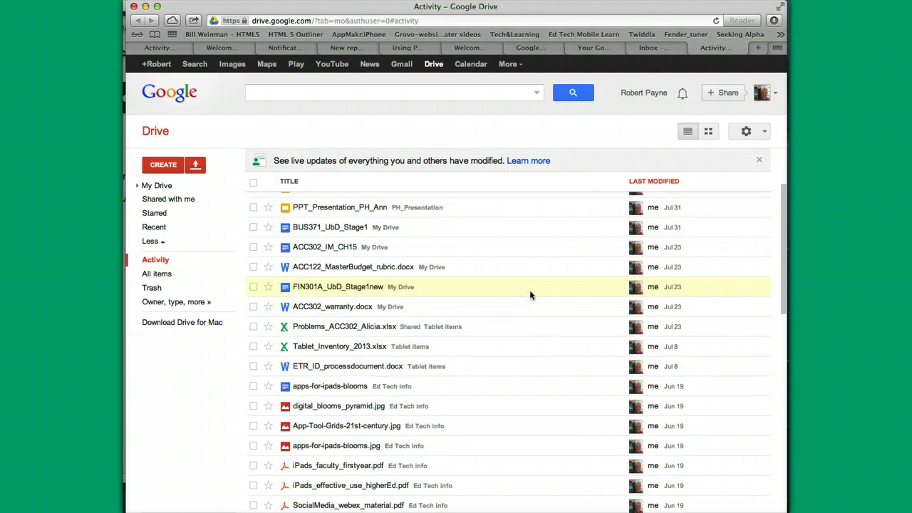
scroll(529, 292, "up", 5)
scroll(528, 293, "down", 5)
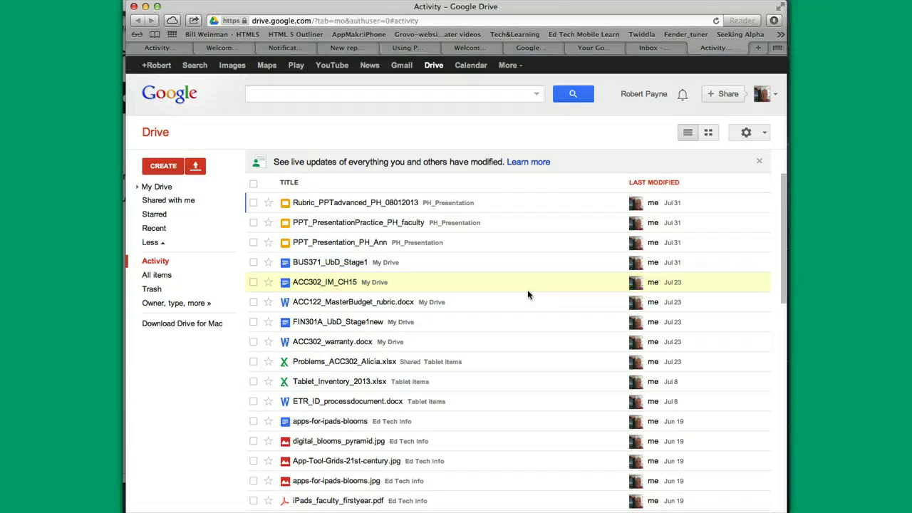
scroll(528, 294, "up", 3)
scroll(527, 293, "up", 3)
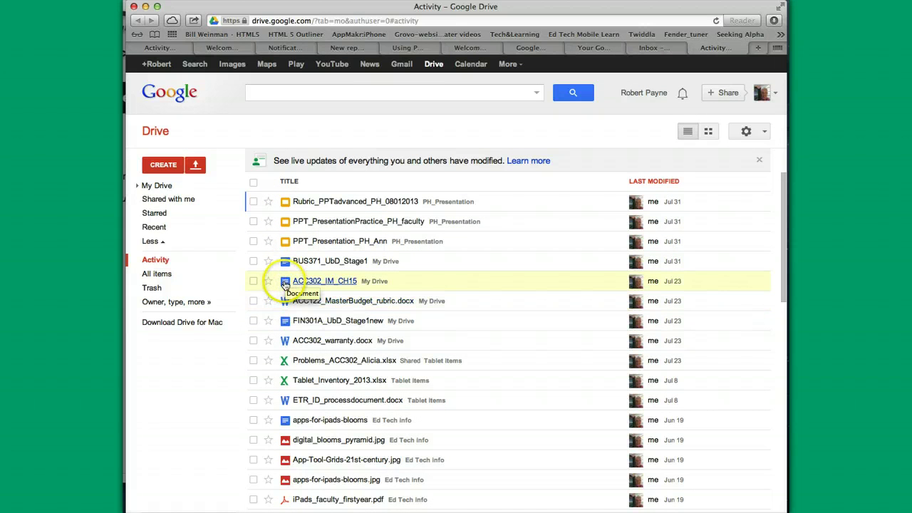
Step: Check ACC122_MasterBudget_rubric.docx and open the Share submenu from its right-click actions
left_click(285, 283)
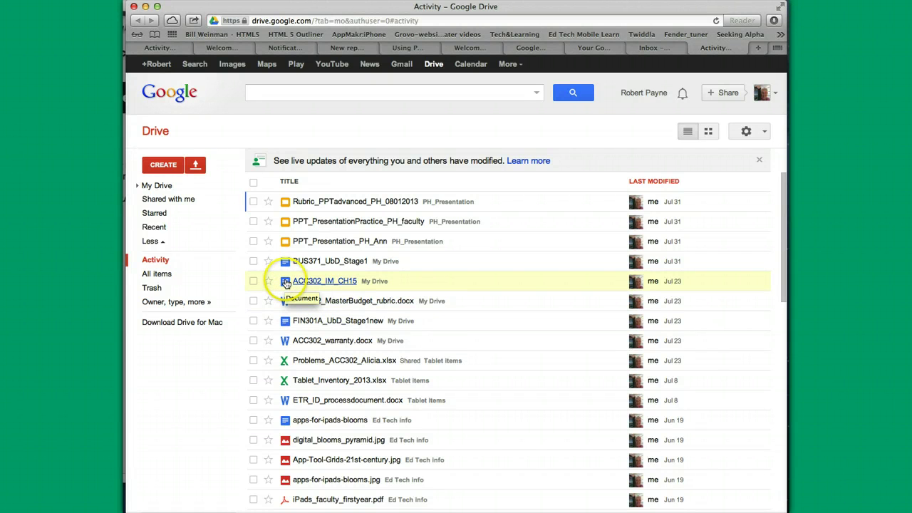
left_click(285, 284)
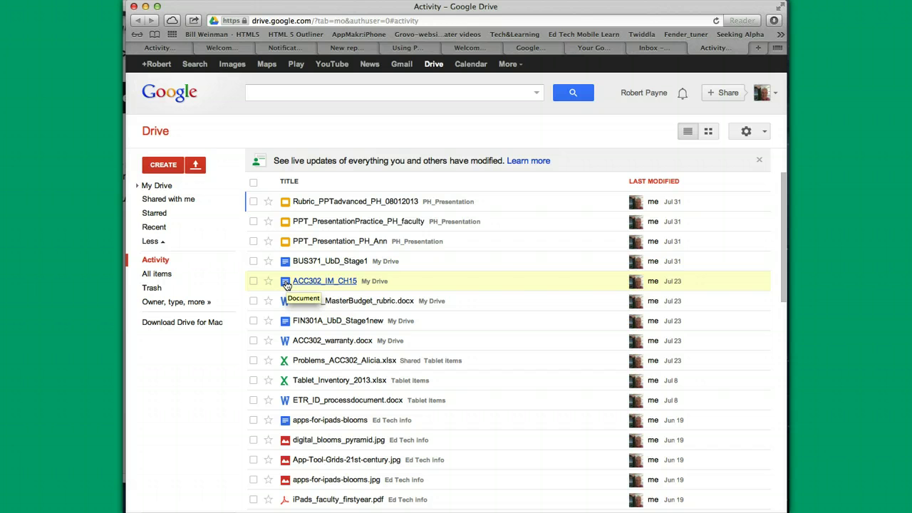
left_click(532, 278)
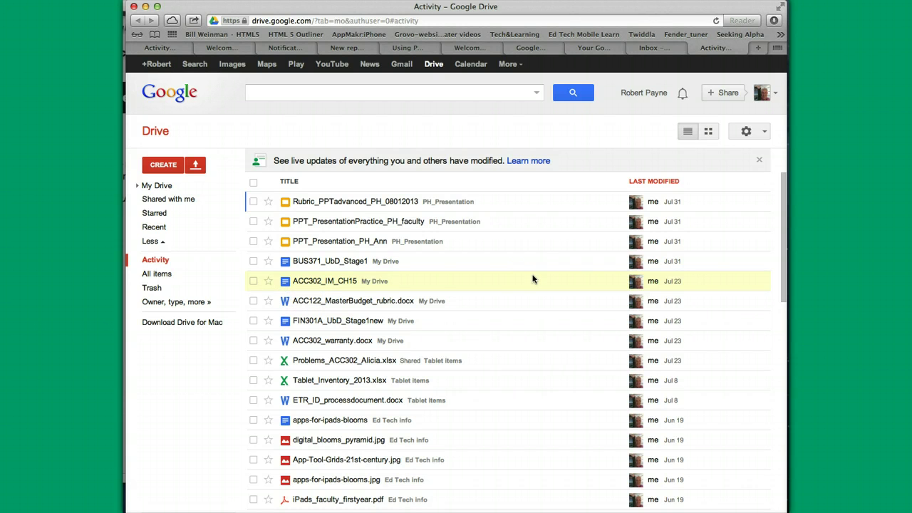
left_click(431, 275)
left_click(298, 260)
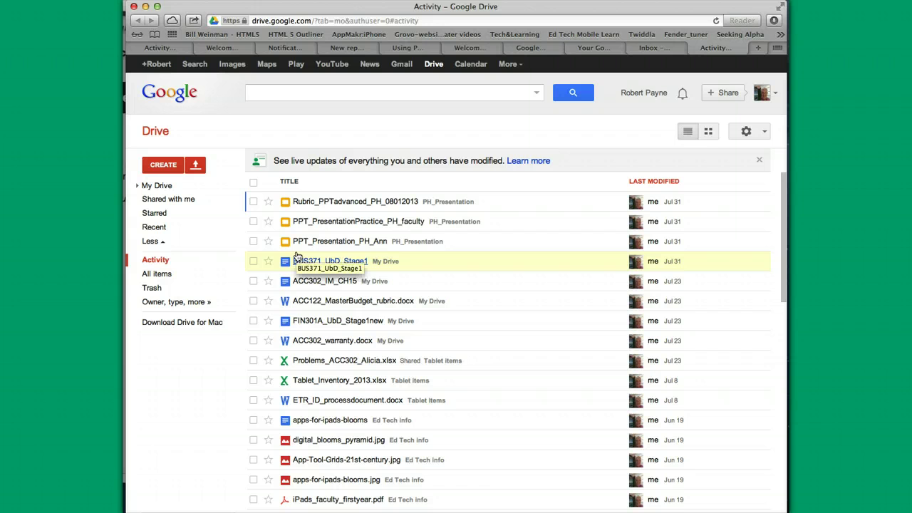
left_click(473, 279)
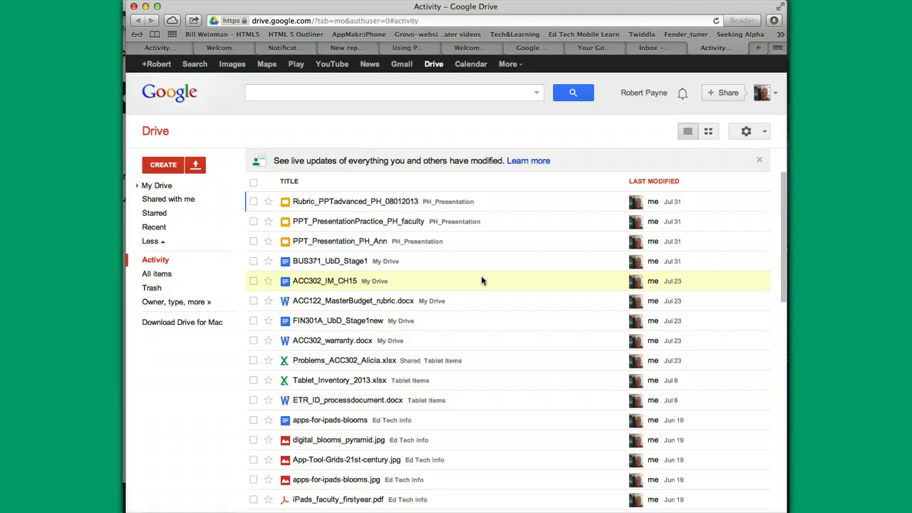
left_click(490, 248)
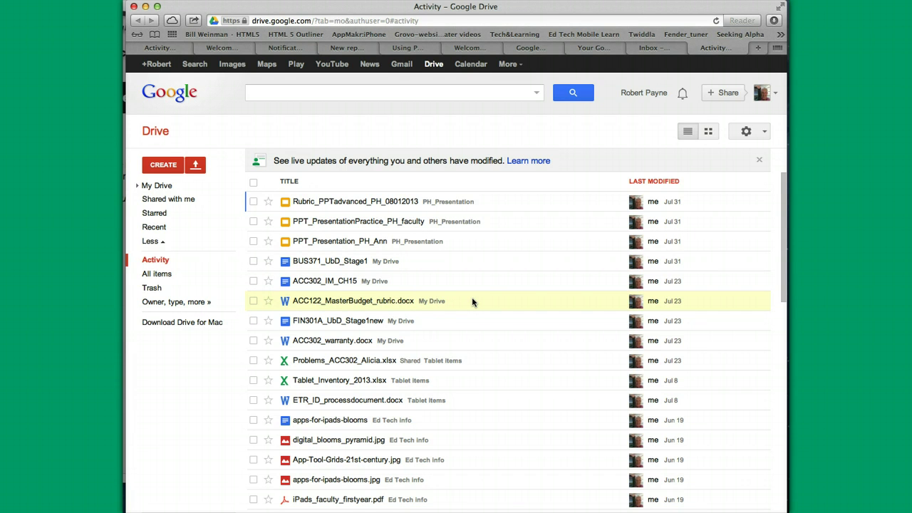
right_click(471, 302)
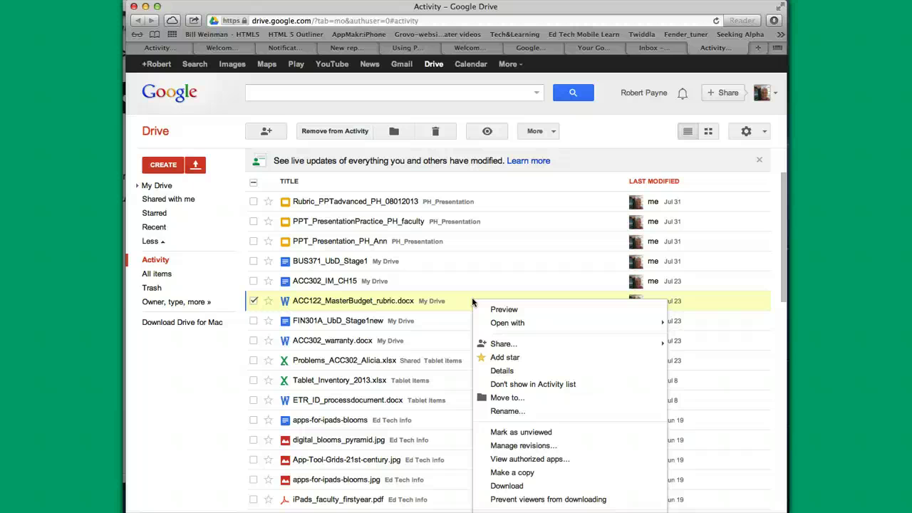
mouse_move(500, 346)
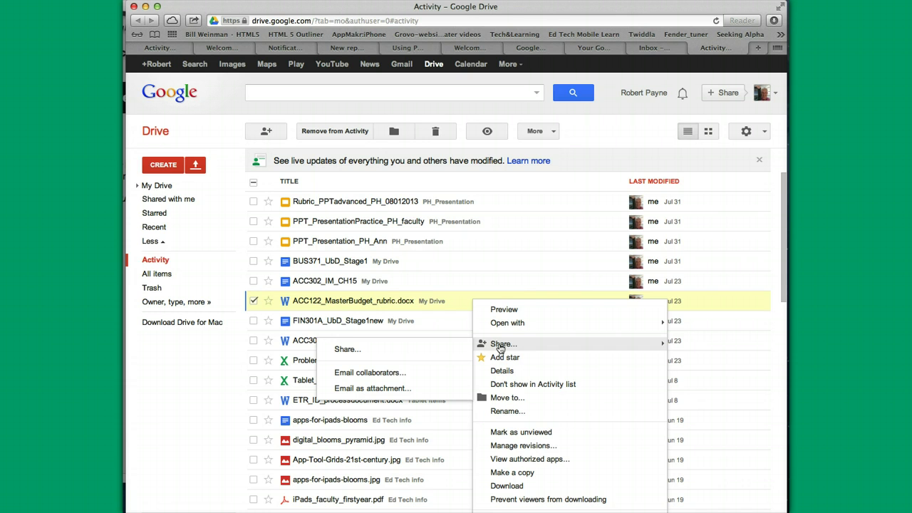
left_click(373, 373)
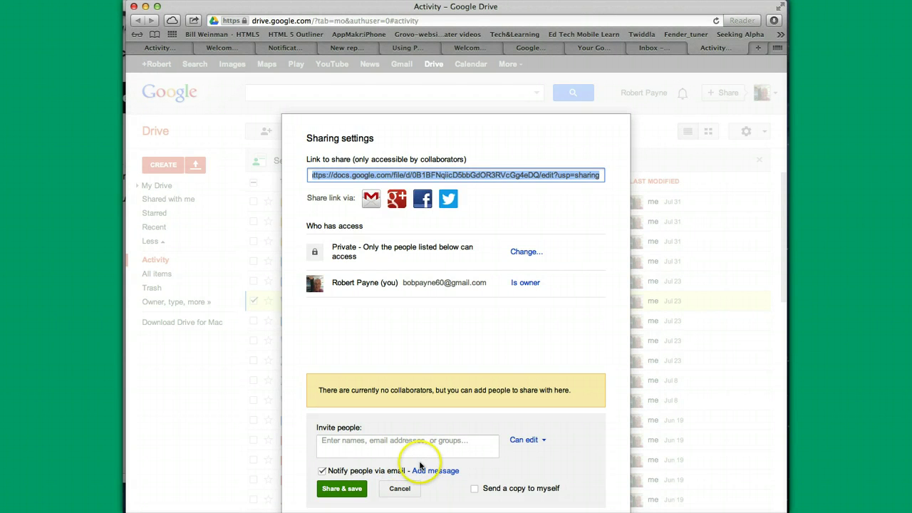
left_click(400, 488)
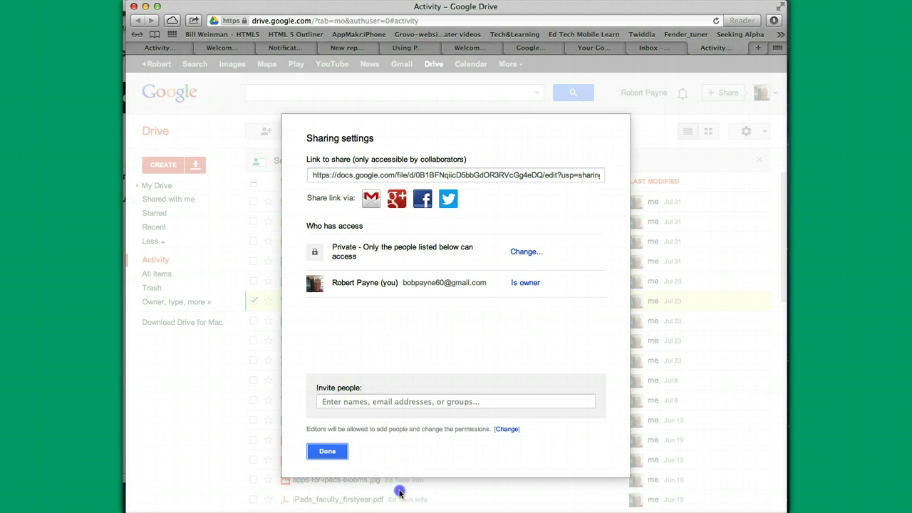
left_click(329, 452)
Step: Open Sharing settings for ACC122_MasterBudget_rubric.docx through Share > Share...
right_click(481, 303)
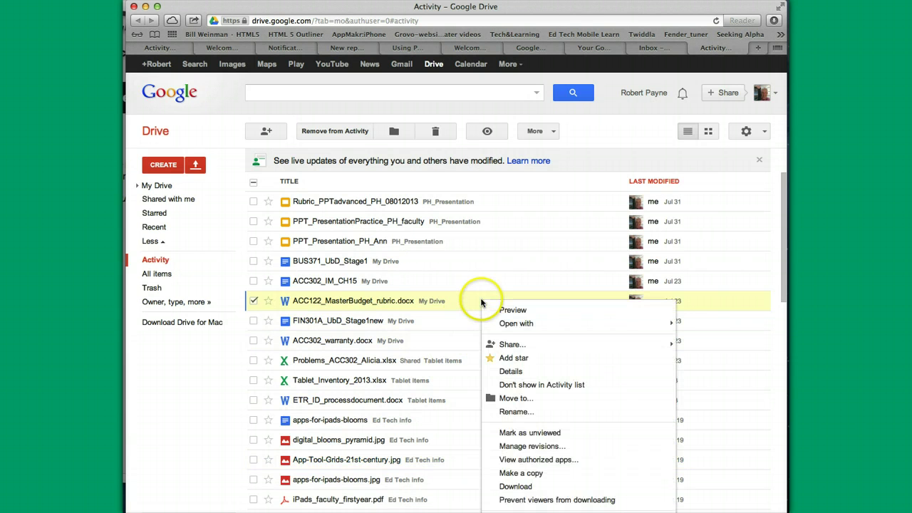
mouse_move(514, 347)
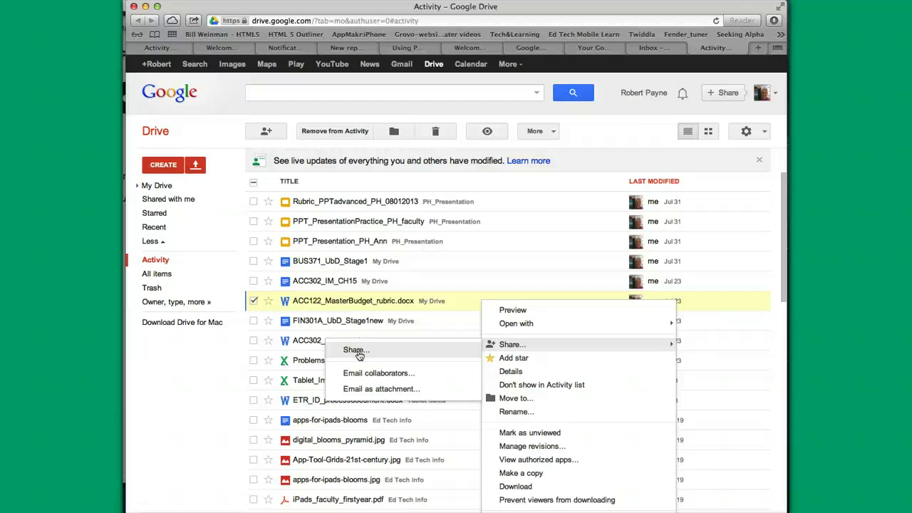
left_click(359, 352)
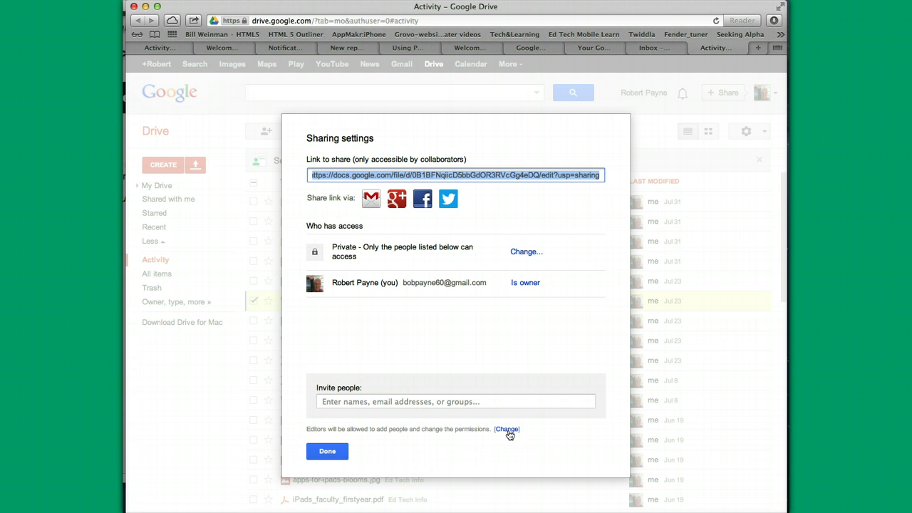
Step: Invite the collaborator's e-mail address as an editor of the rubric, then close sharing settings
left_click(332, 402)
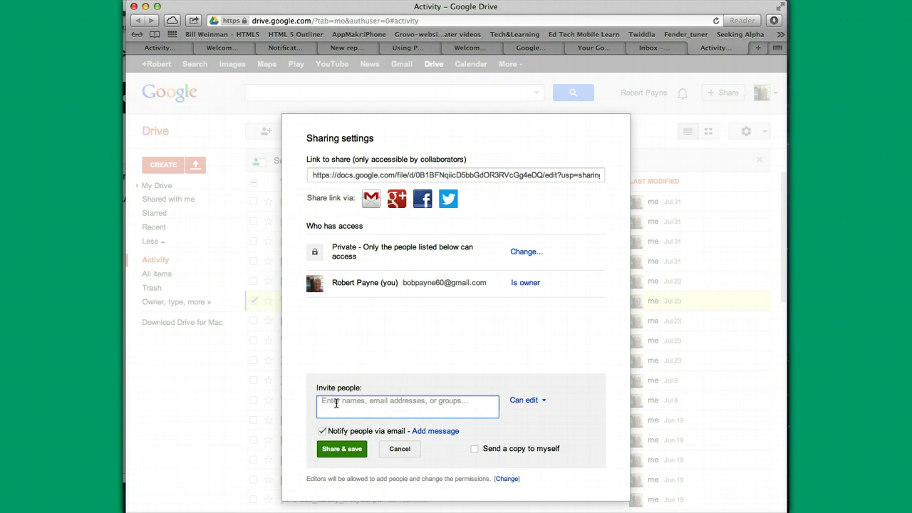
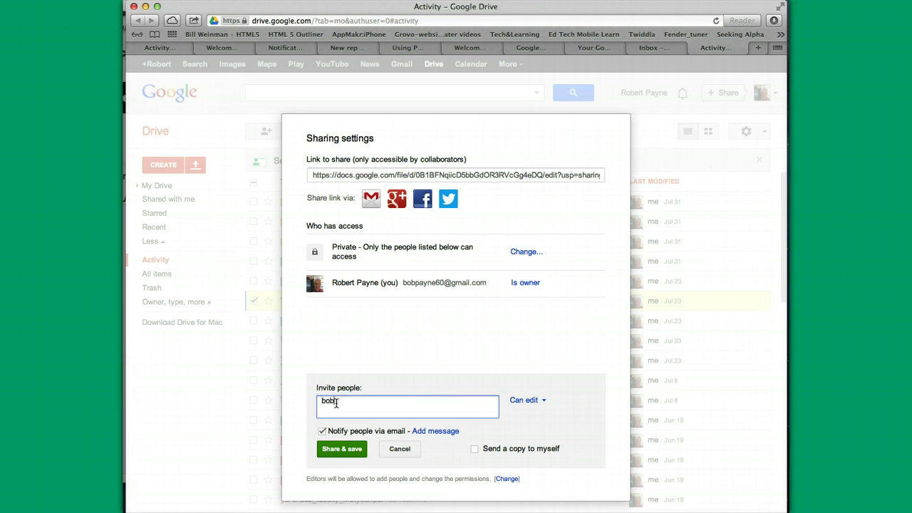
left_click(340, 448)
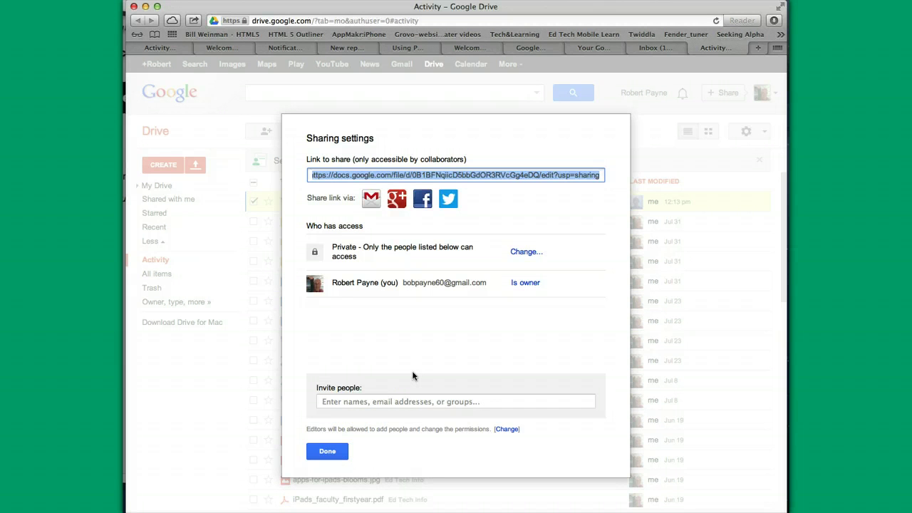
left_click(401, 67)
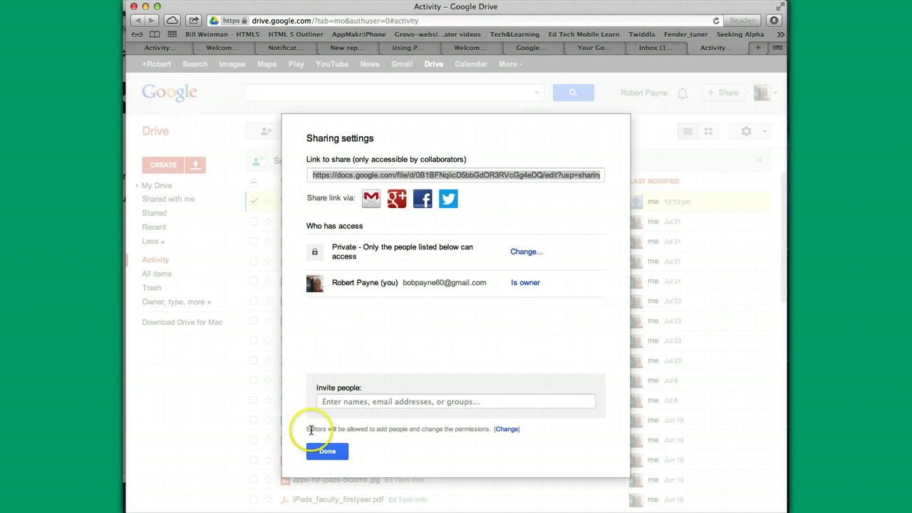
left_click(324, 450)
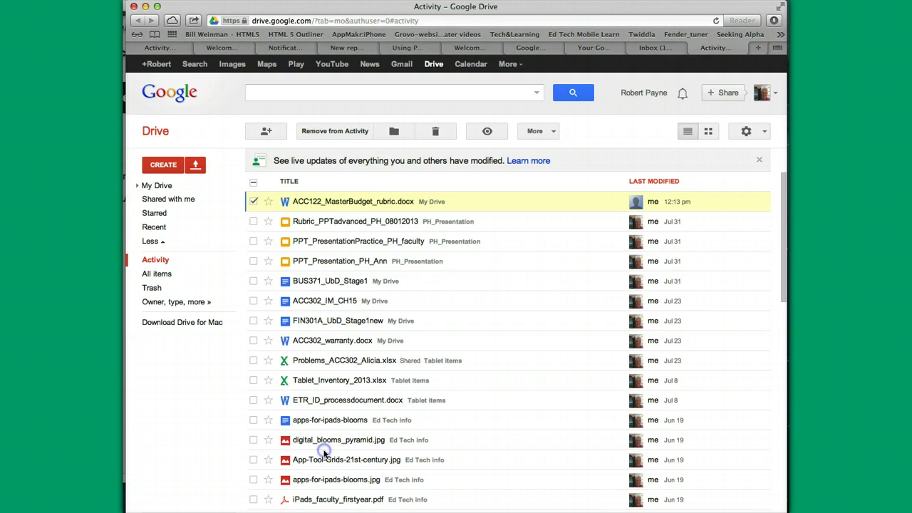
Step: Open the ACC122_MasterBudget_rubric.docx share notification from the Gmail inbox
left_click(403, 66)
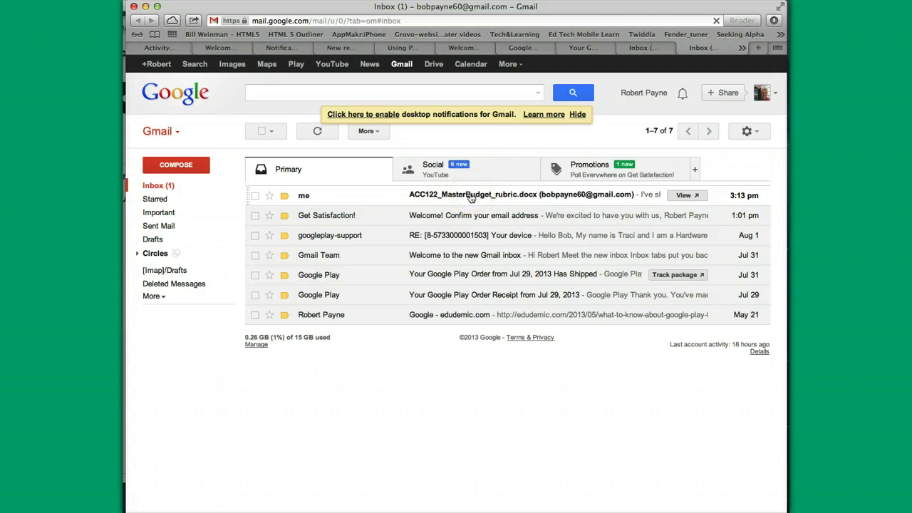
left_click(479, 197)
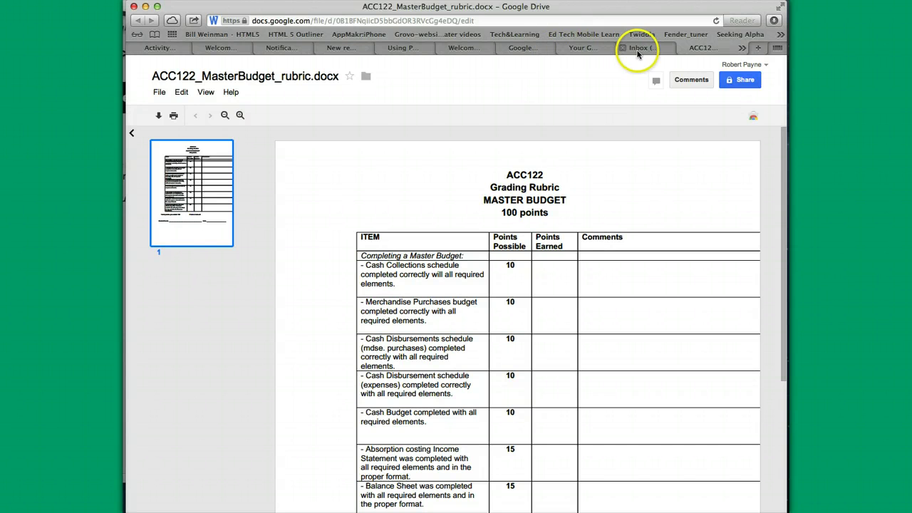
Step: Return to the Drive Activity list and bring up ACC122_MasterBudget_rubric.docx's action menu
left_click(531, 49)
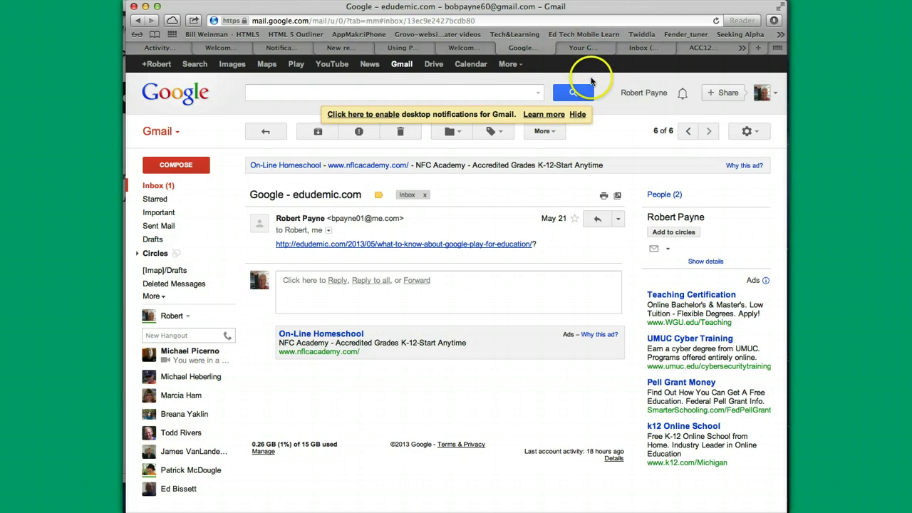
left_click(433, 64)
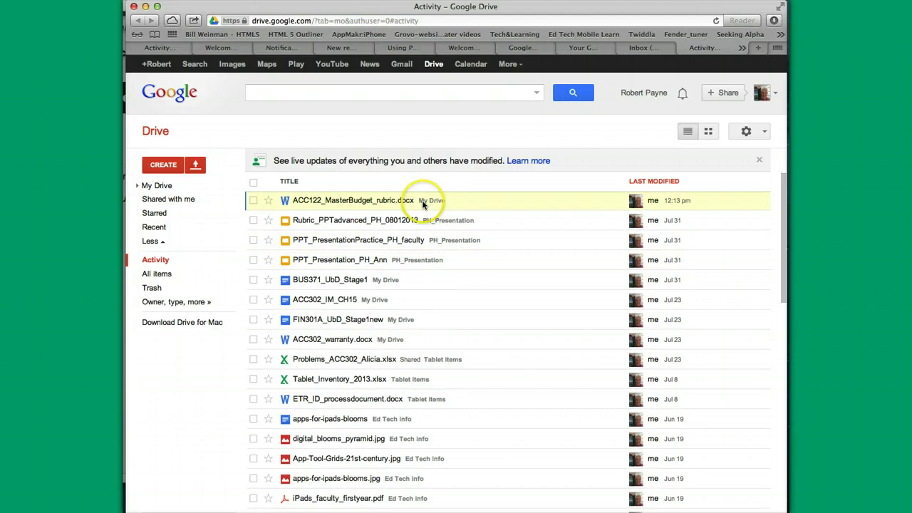
right_click(518, 203)
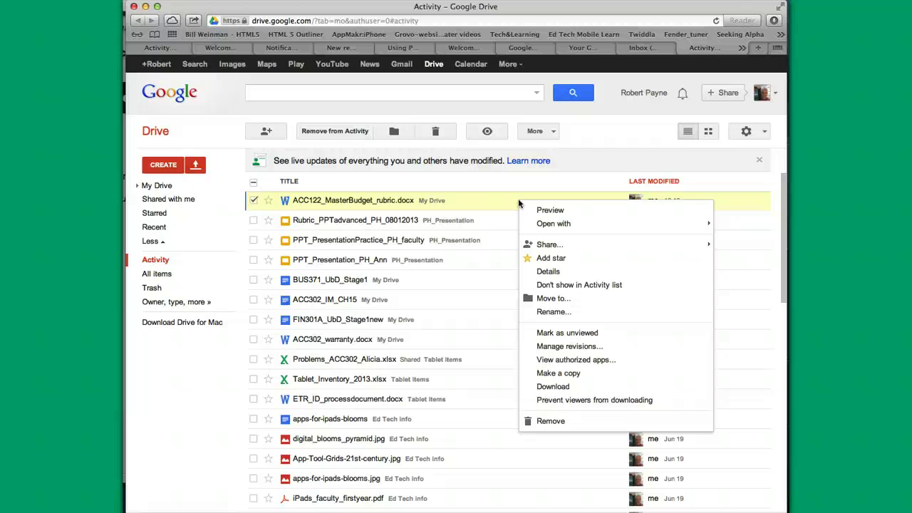
Step: Dismiss the rubric's actions and select BUS371_UbD_Stage1 in the Activity list
mouse_move(550, 245)
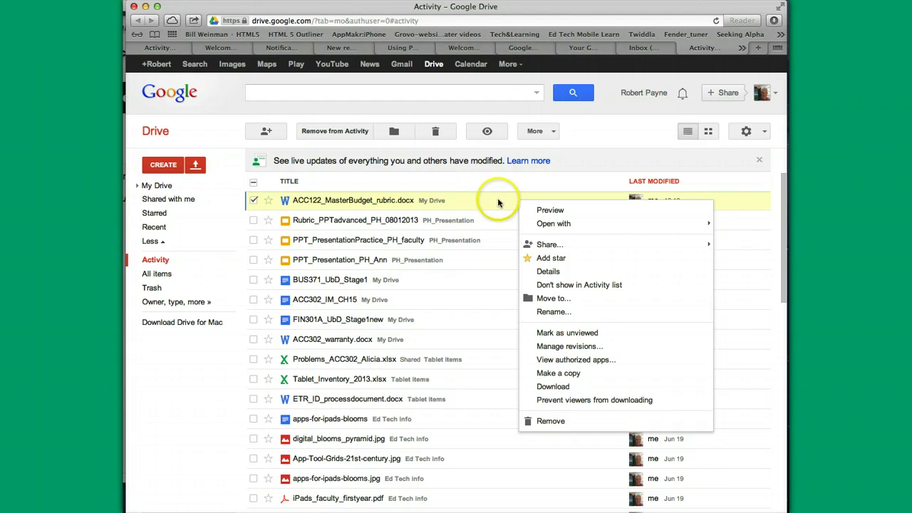
left_click(447, 241)
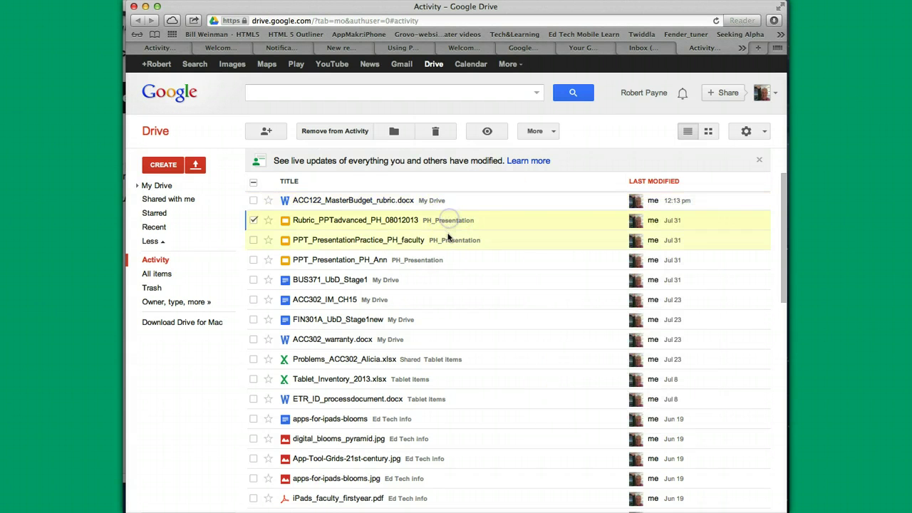
left_click(432, 259)
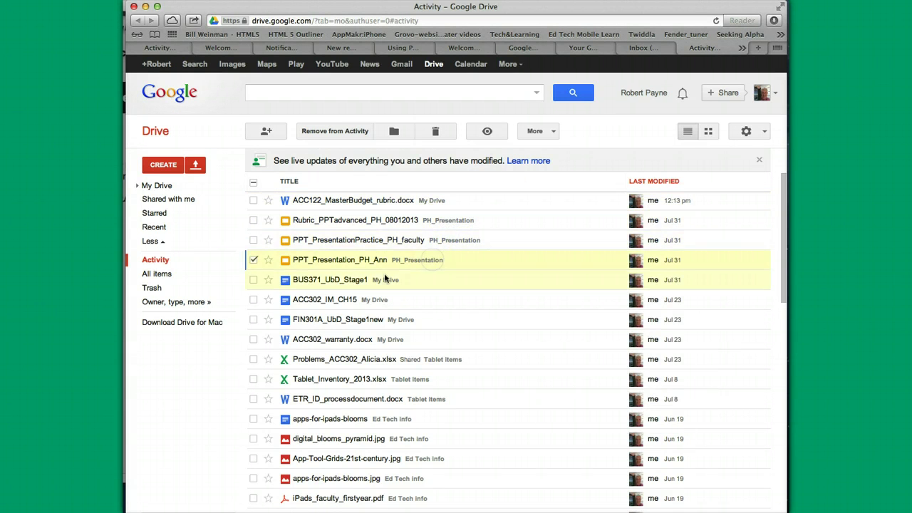
left_click(376, 280)
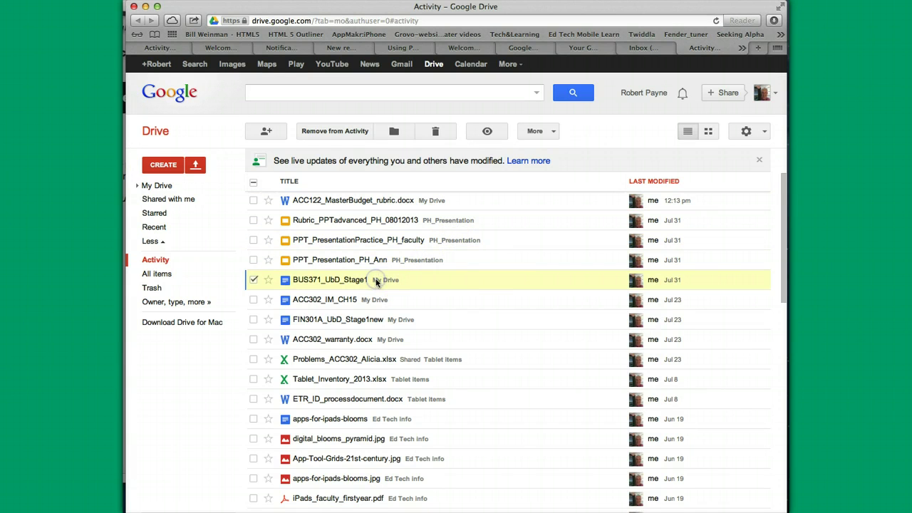
Step: Choose Share > Email as attachment... for BUS371_UbD_Stage1
right_click(494, 280)
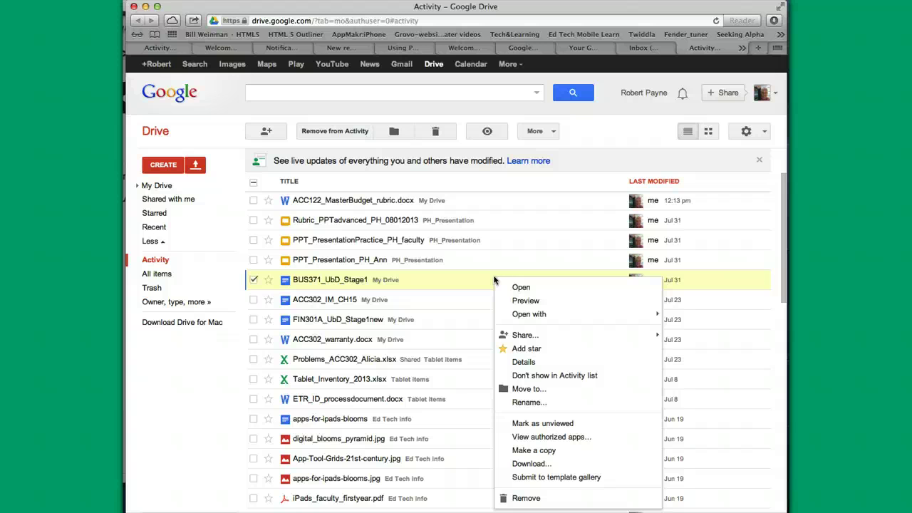
left_click(533, 320)
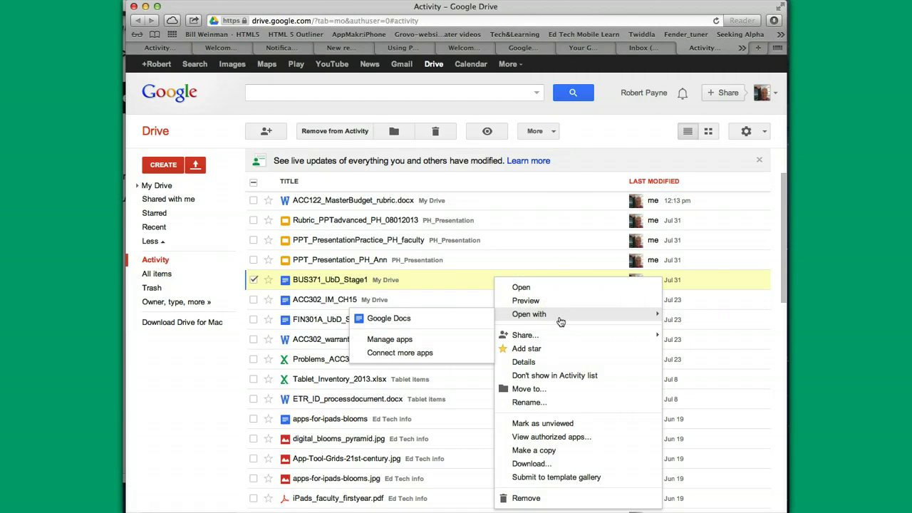
mouse_move(517, 335)
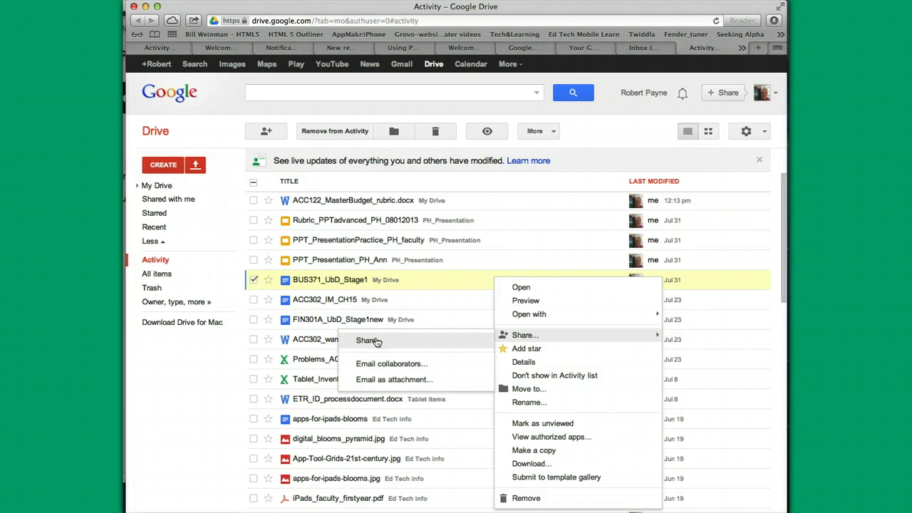
left_click(397, 381)
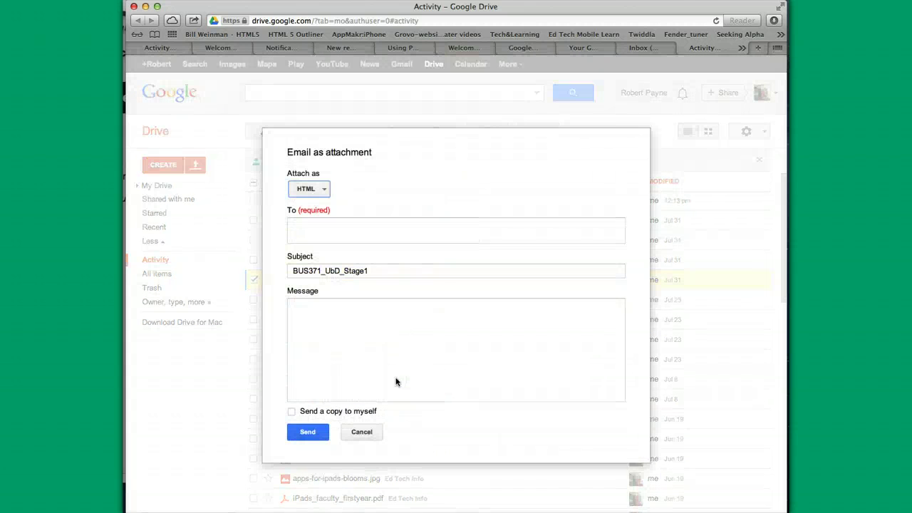
Step: Address the email to the recipient and write 'Here is the document I wanted you to see'
left_click(300, 223)
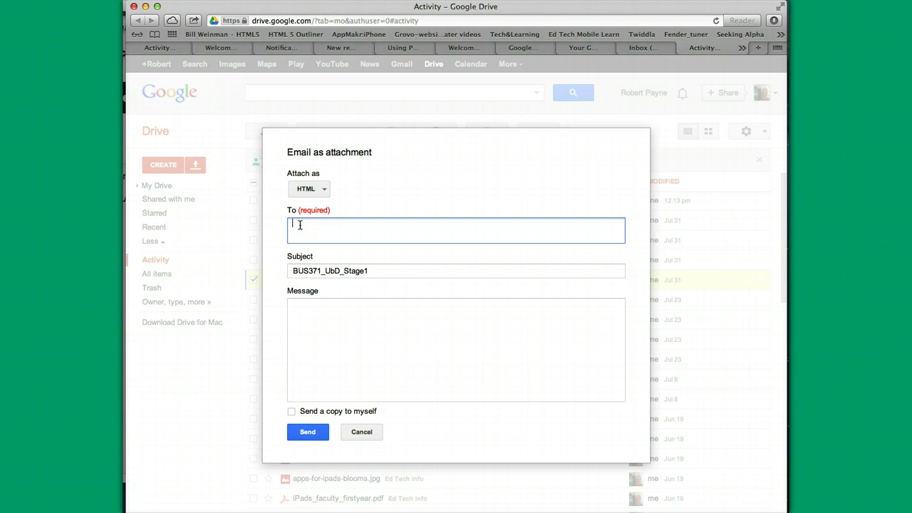
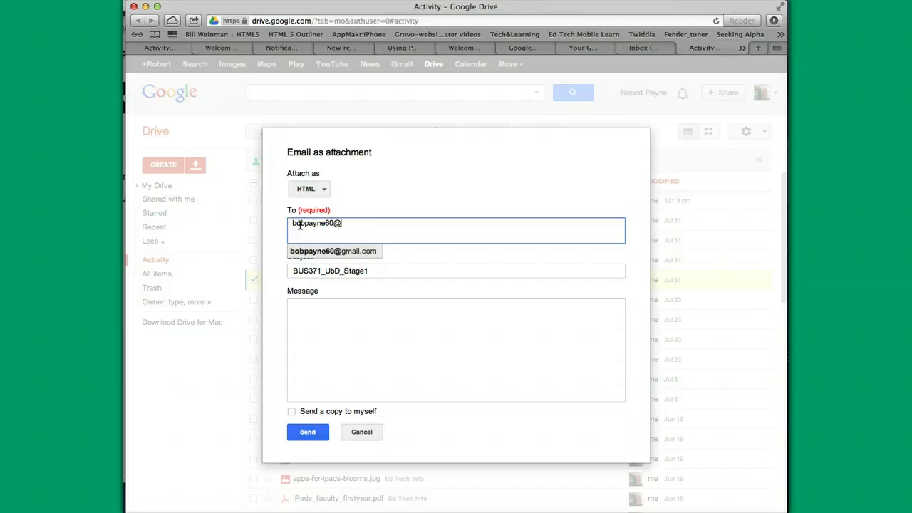
key("Return")
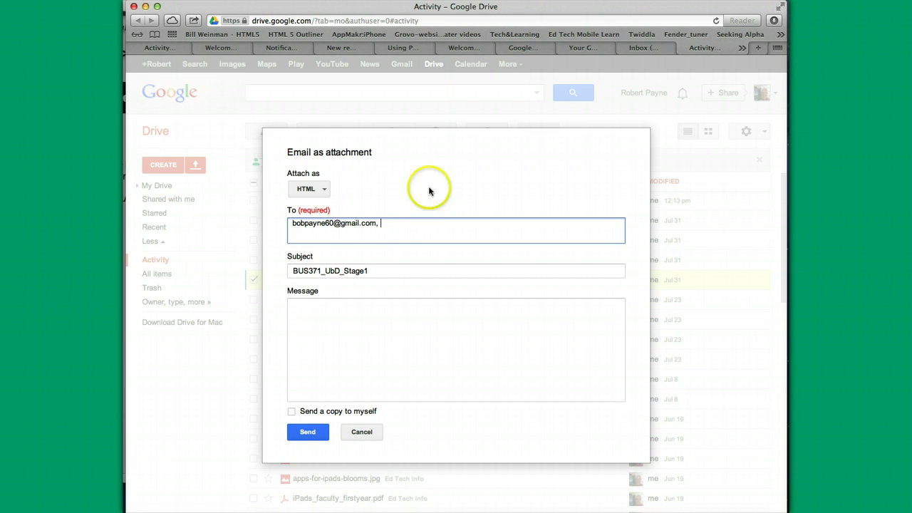
left_click(299, 302)
type("He")
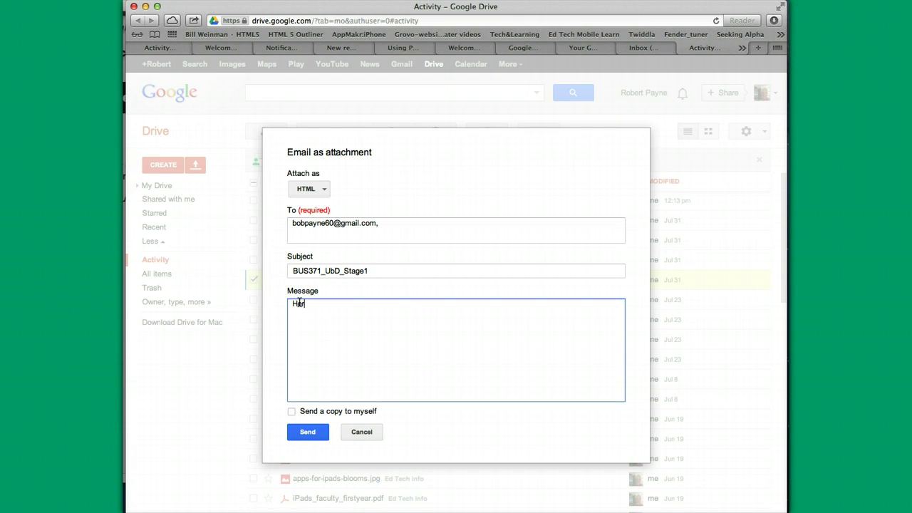
type("re is the document I wanted you ")
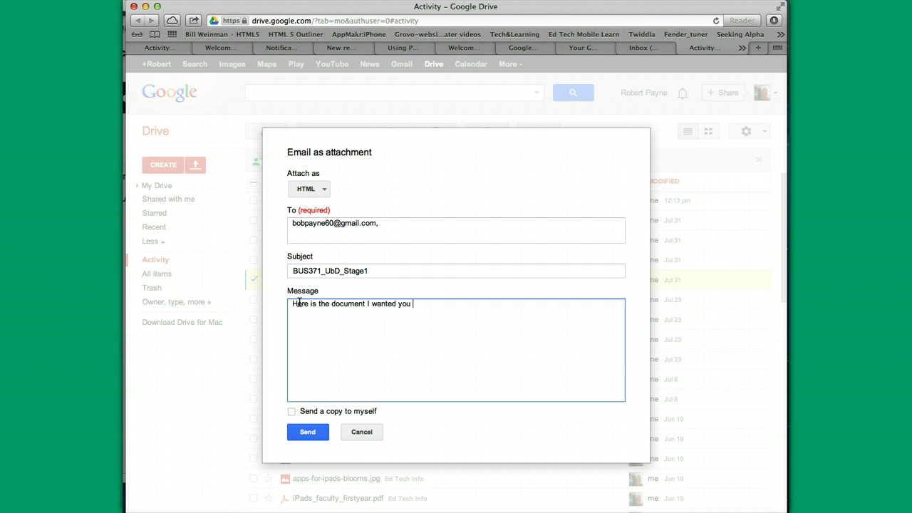
type("to see.")
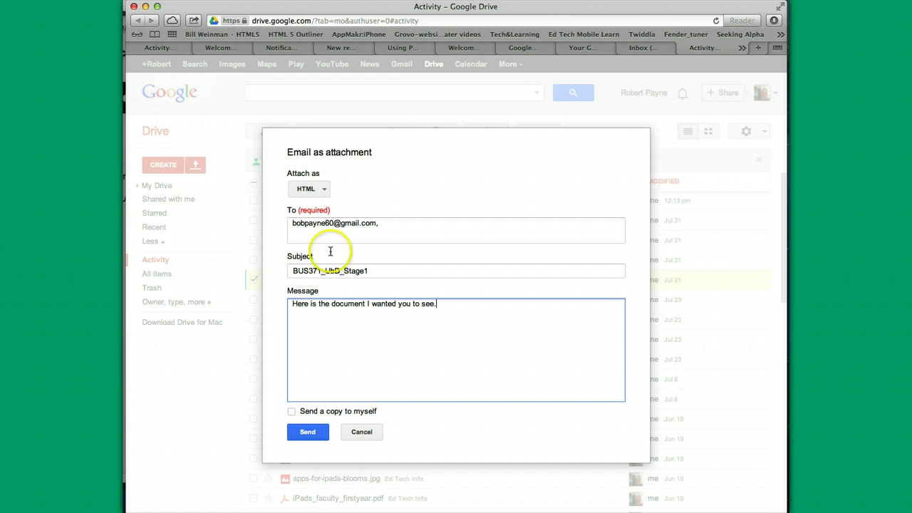
Step: Attach BUS371_UbD_Stage1 as Microsoft Word (.docx) and send the email
left_click(325, 190)
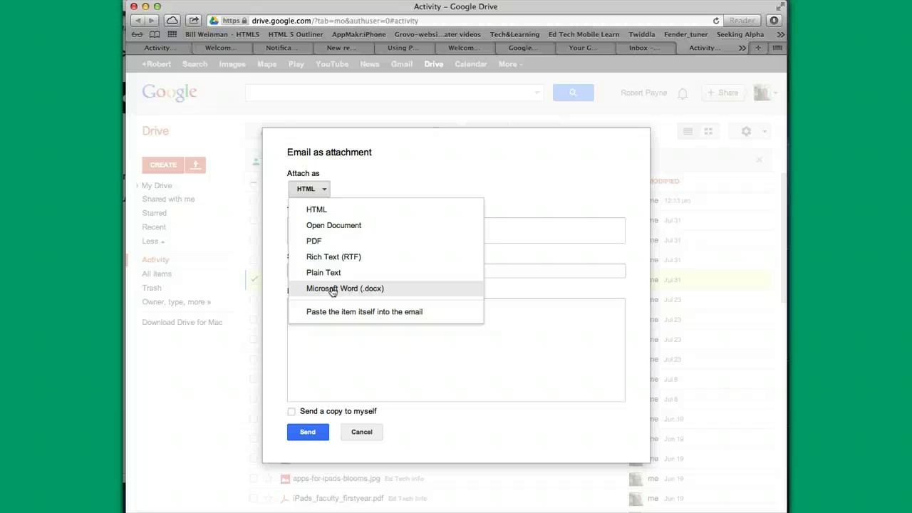
left_click(331, 289)
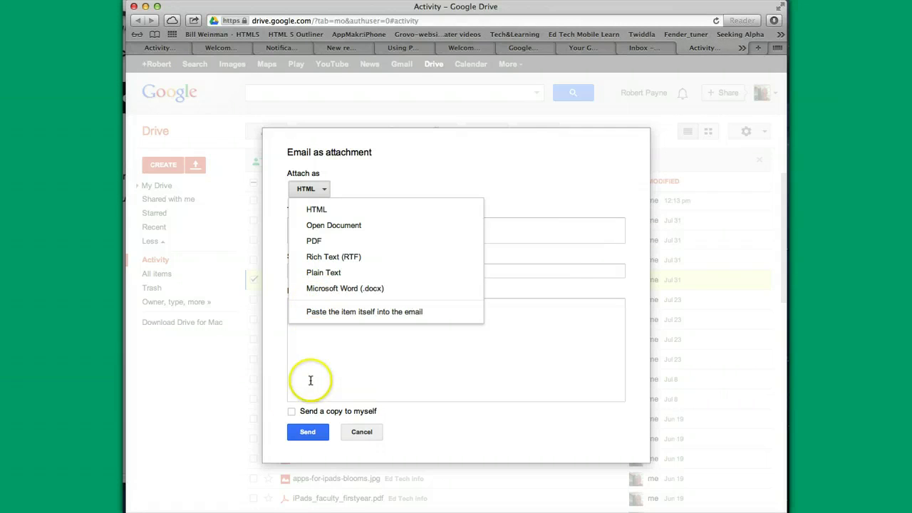
left_click(292, 412)
left_click(340, 290)
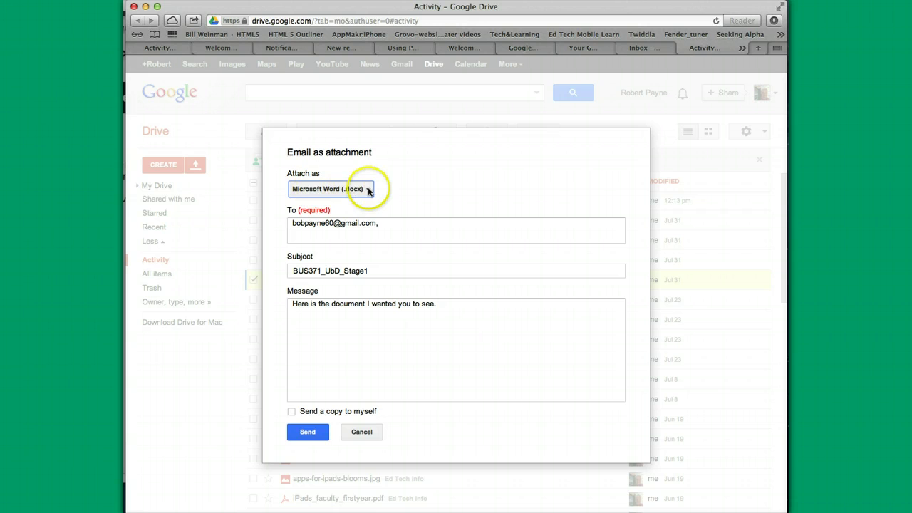
left_click(307, 432)
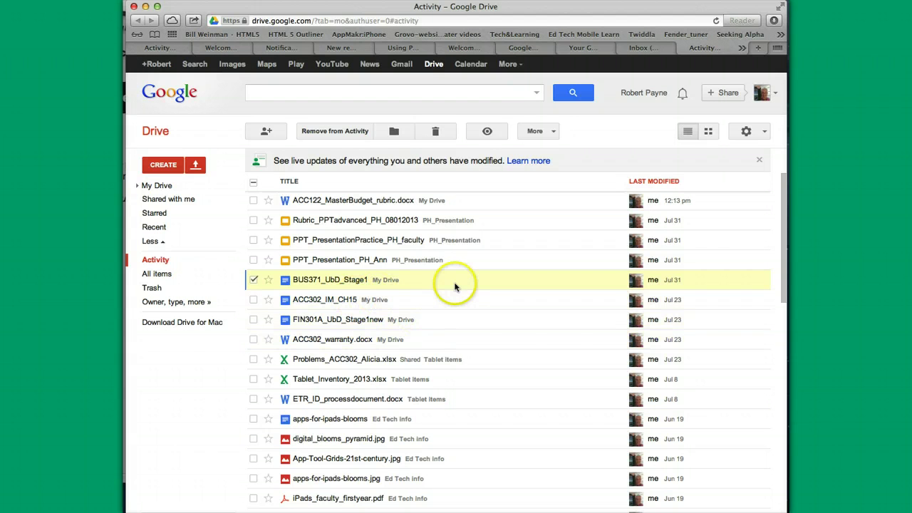
left_click(401, 64)
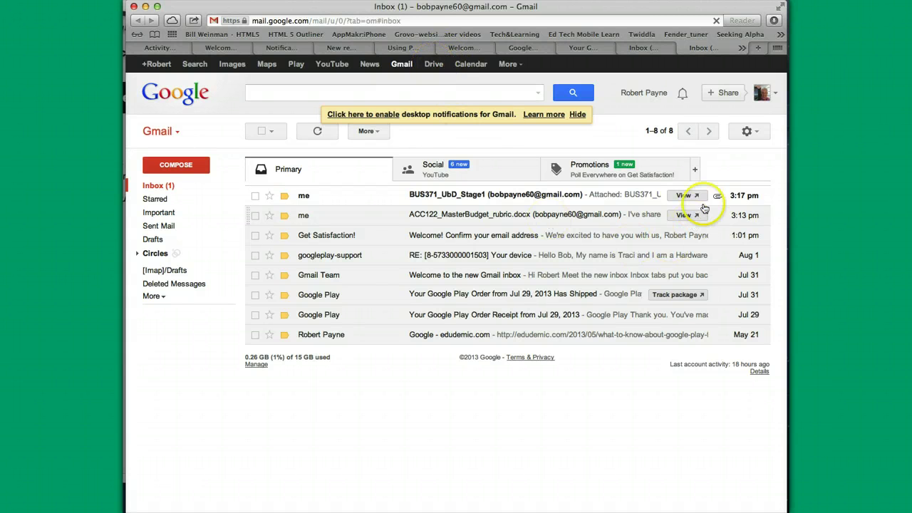
left_click(433, 63)
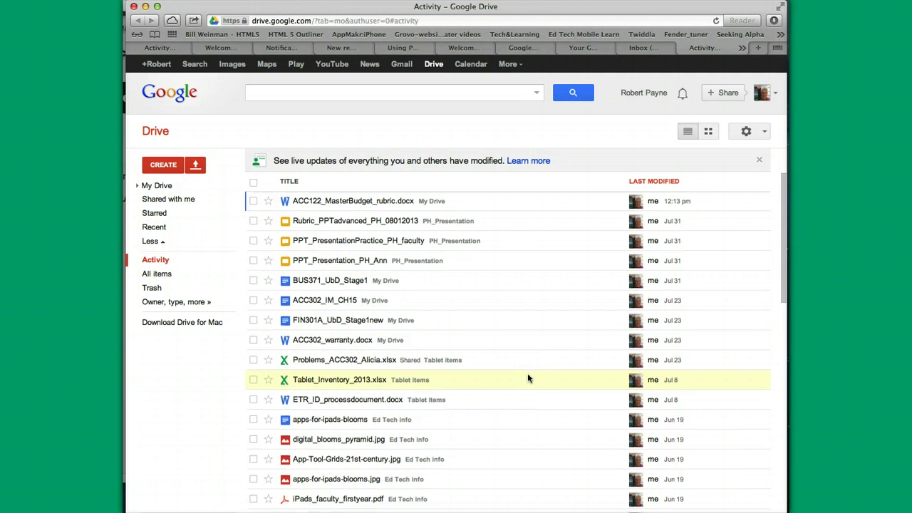
scroll(528, 379, "down", 5)
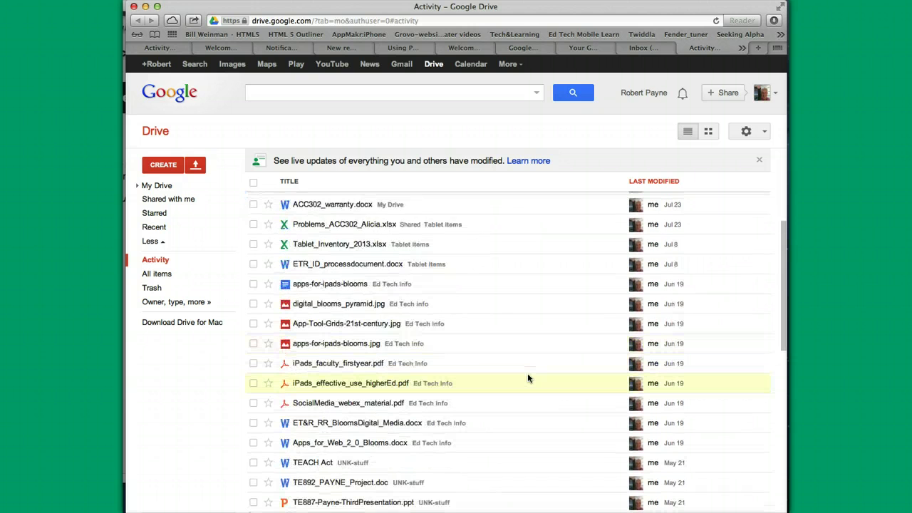
scroll(528, 378, "up", 5)
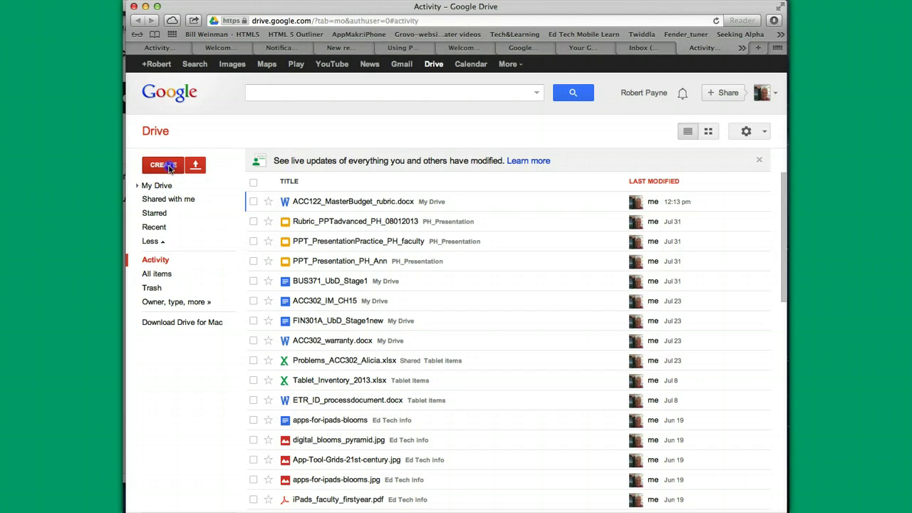
Step: Create a new My Drive folder named 'Share folder with Bob'
left_click(168, 168)
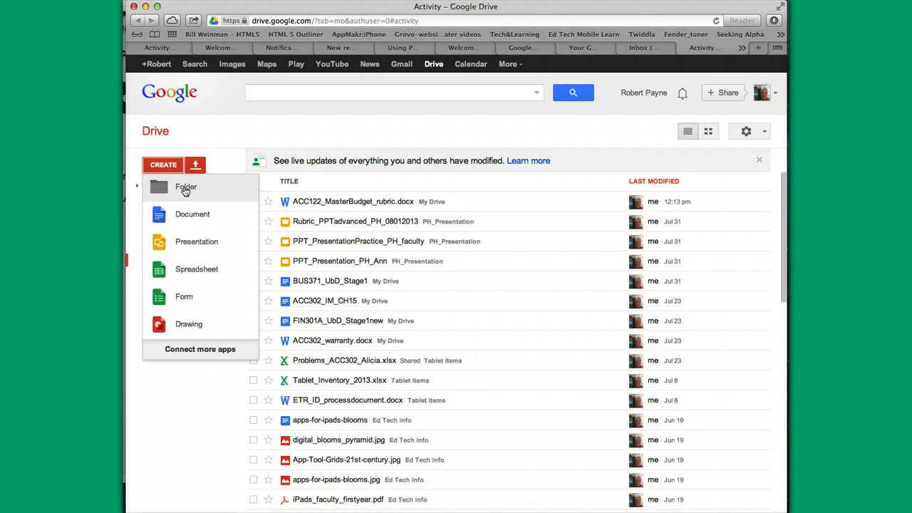
left_click(184, 189)
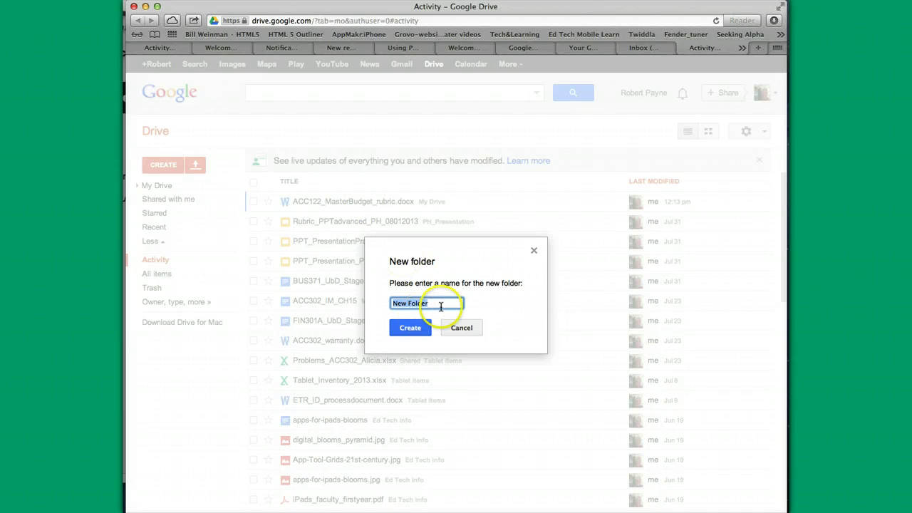
type("Shar")
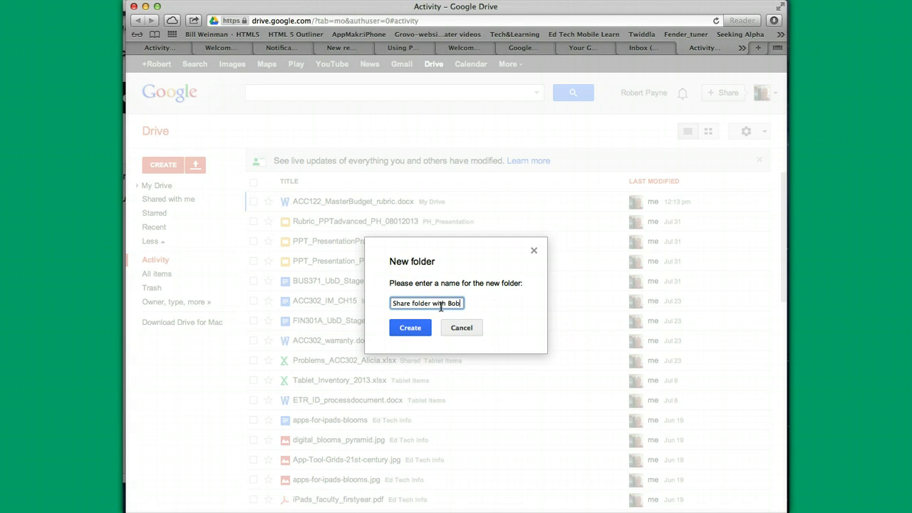
type("e folder with Bob")
left_click(412, 329)
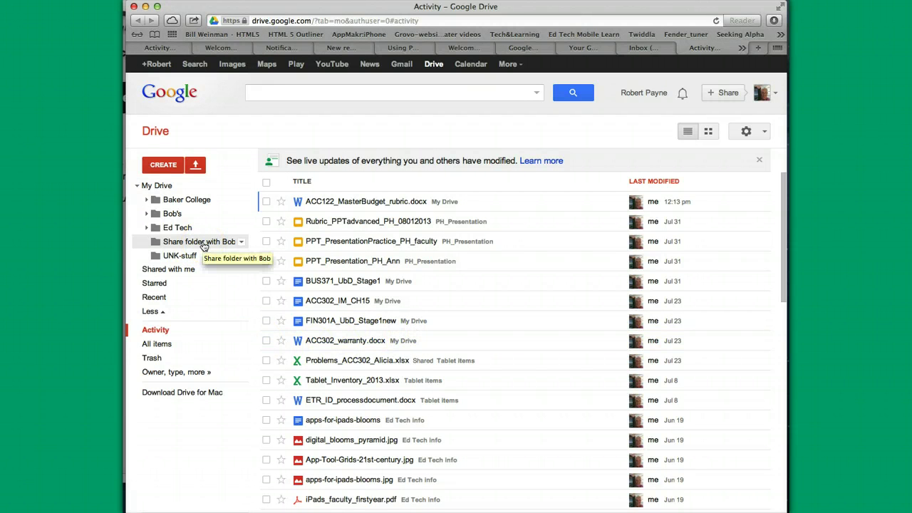
Step: Move ACC122_MasterBudget_rubric.docx from My Drive into Share folder with Bob and open that folder
left_click(372, 204)
left_click_drag(372, 204, 183, 242)
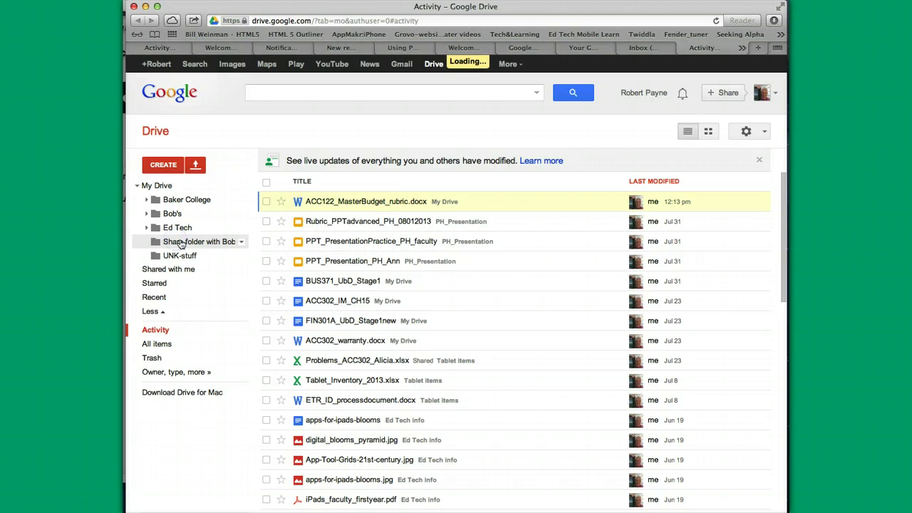
left_click(215, 246)
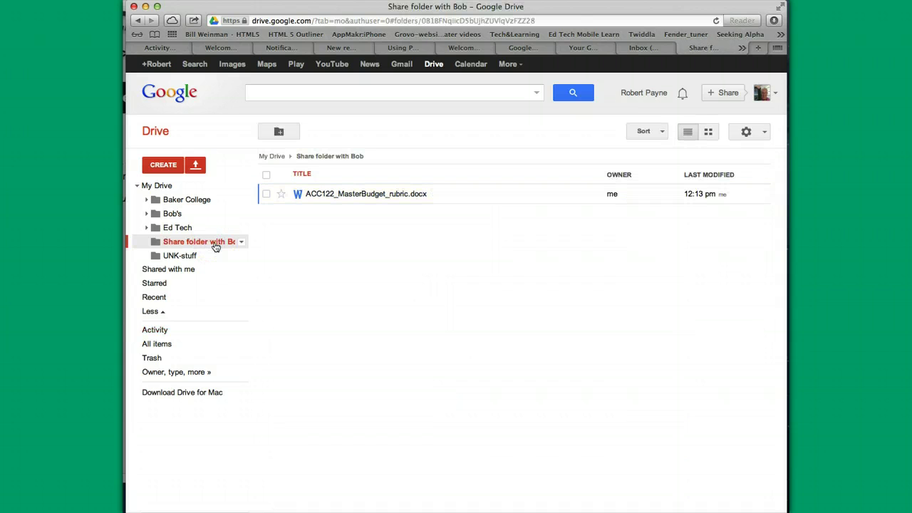
mouse_move(375, 187)
left_mouse_down()
mouse_move(210, 247)
mouse_move(223, 246)
left_mouse_up()
Step: Review the sharing settings of Share folder with Bob and close them, leaving the folder private
left_click(241, 242)
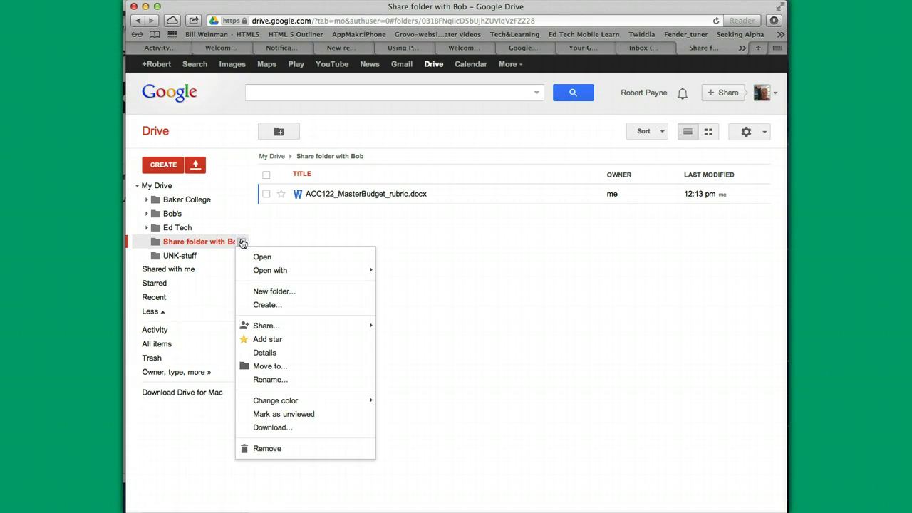
mouse_move(269, 330)
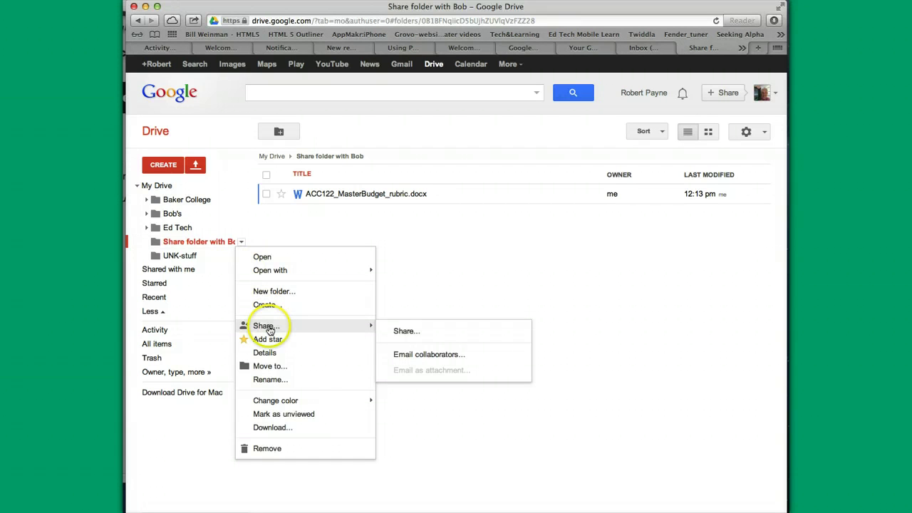
left_click(406, 330)
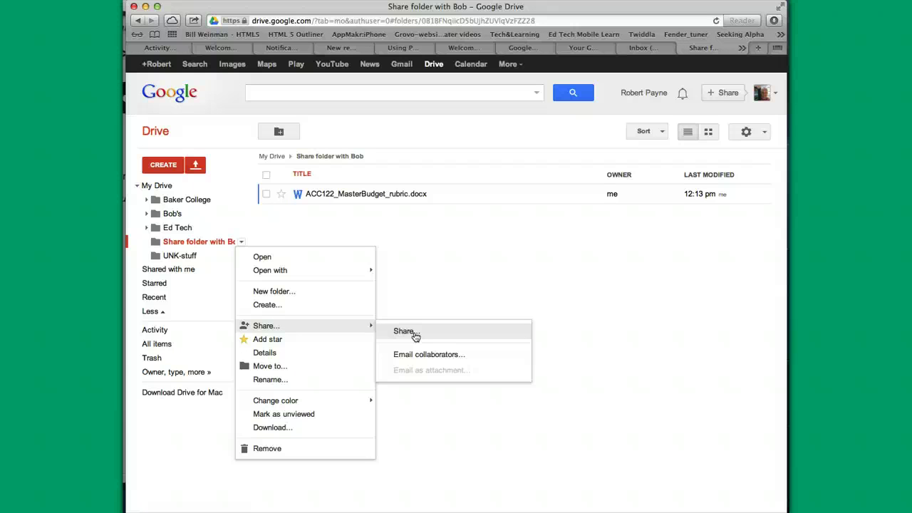
left_click(404, 331)
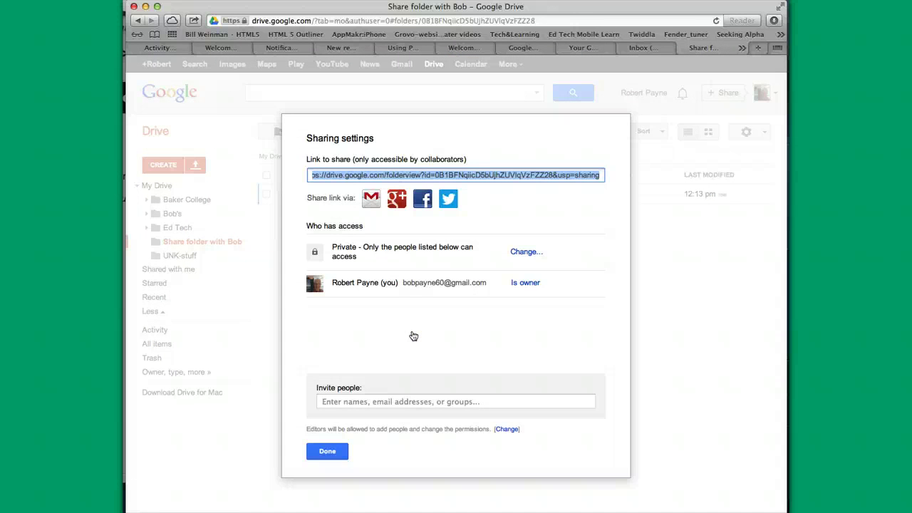
left_click(327, 452)
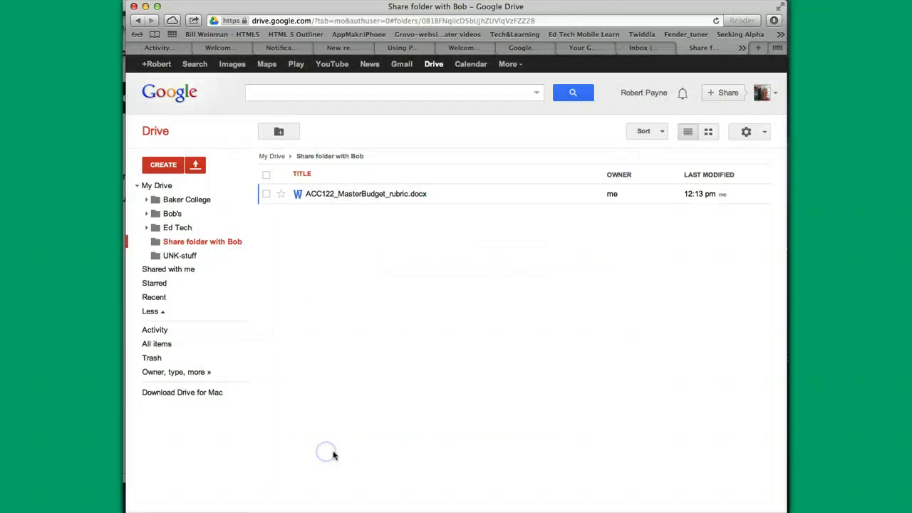
Step: From the Activity list, select ACC302_warranty.docx and bring up its Share options
left_click(544, 412)
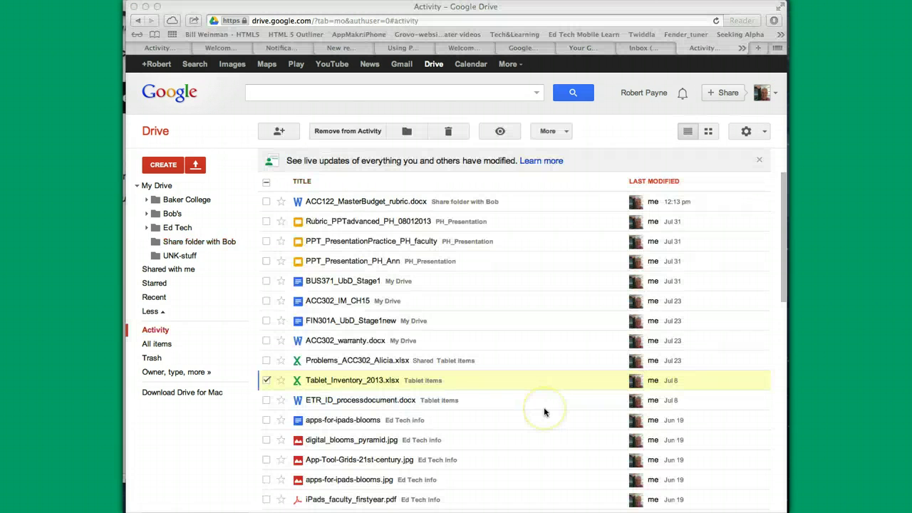
left_click(525, 393)
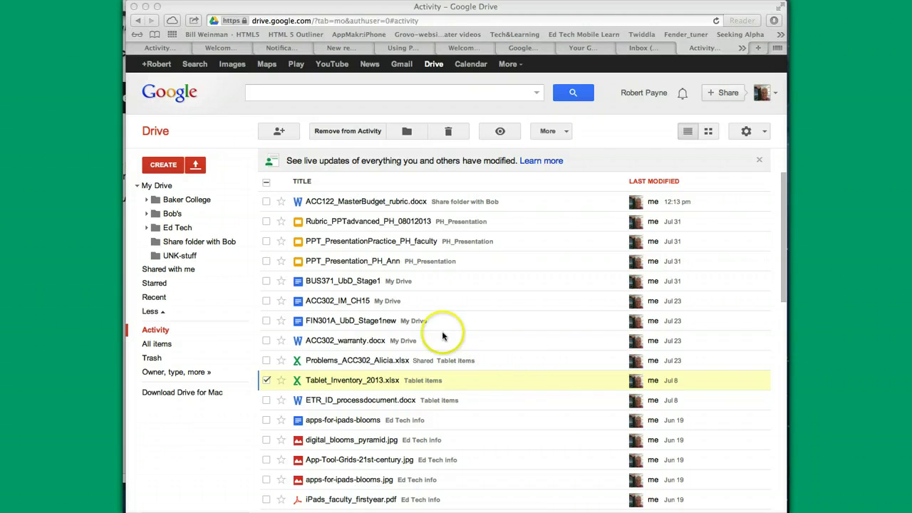
left_click(353, 342)
left_click(371, 344)
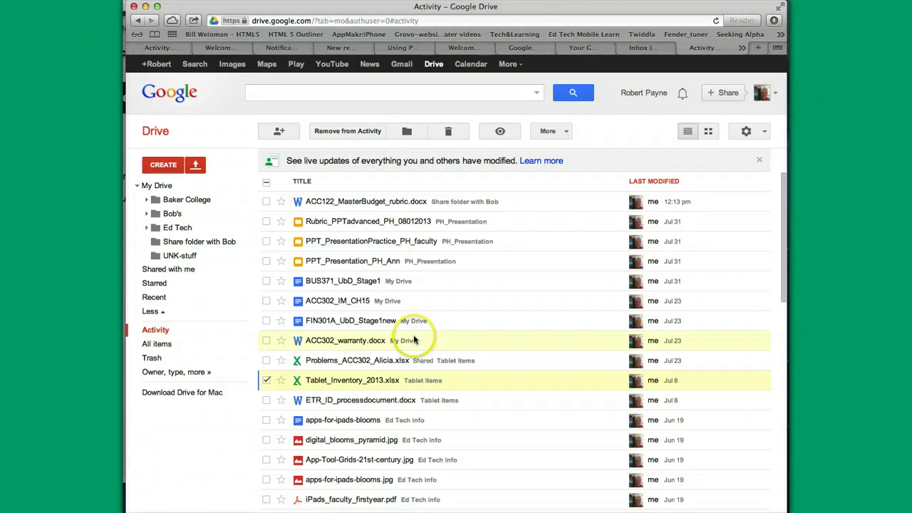
right_click(510, 343)
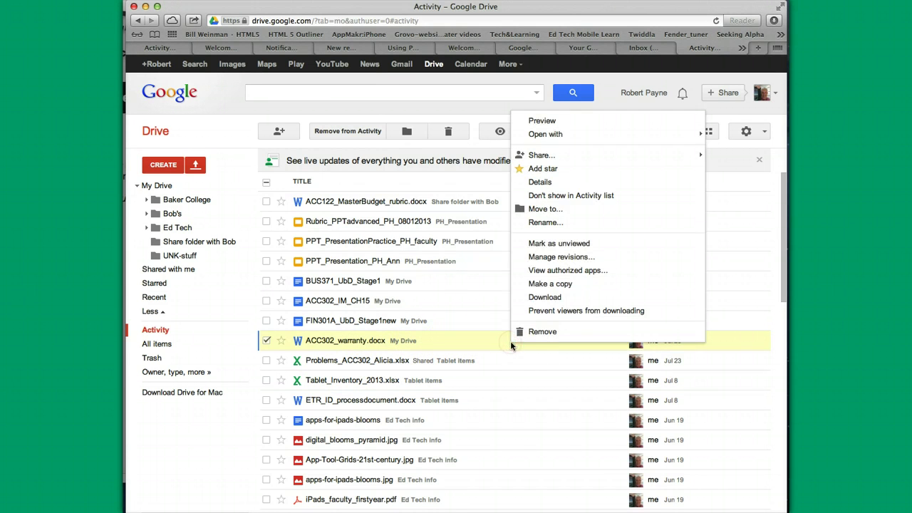
mouse_move(577, 160)
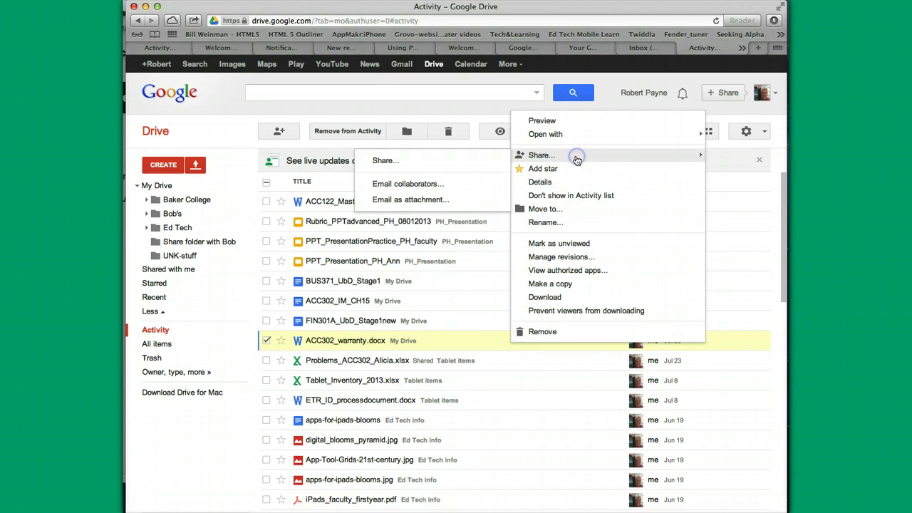
Step: Open sharing settings for ACC302_warranty.docx and invite the collaborator's suggested college address
left_click(397, 167)
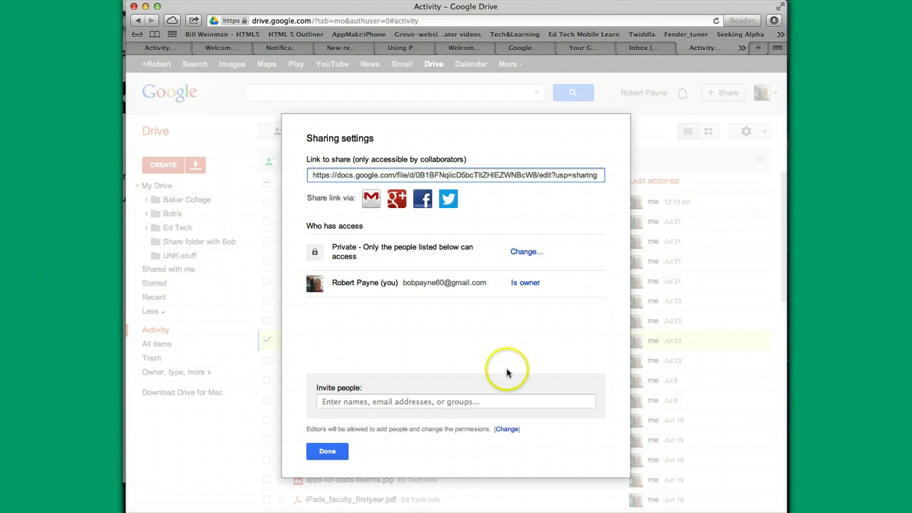
left_click(388, 399)
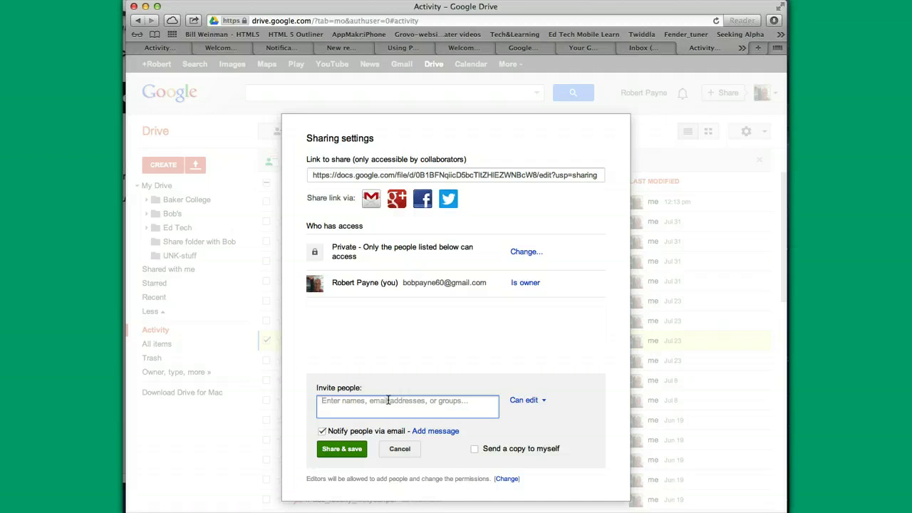
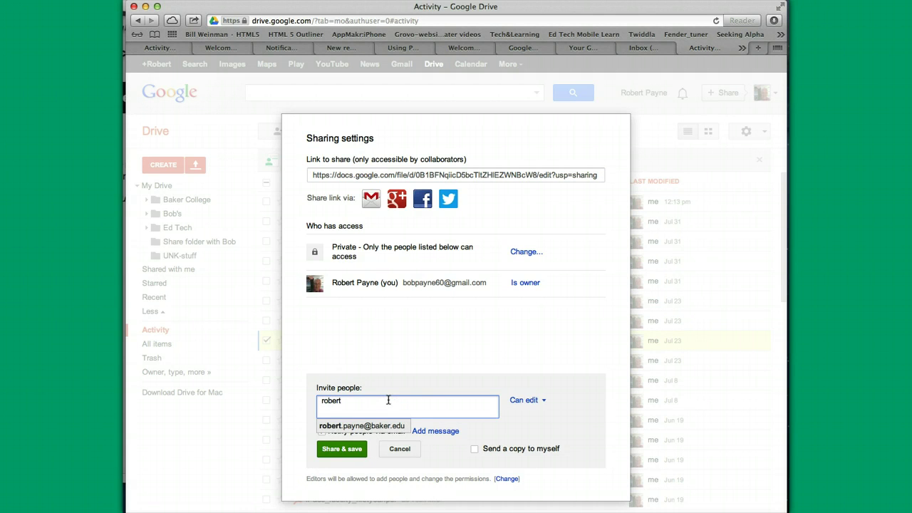
left_click(400, 425)
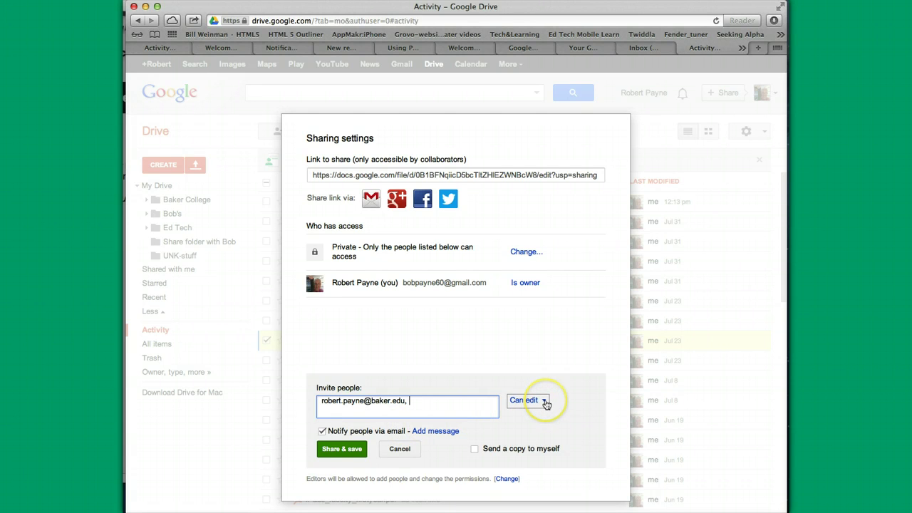
Step: Set the invitee's permission to Can edit and share the document with email notification
left_click(545, 402)
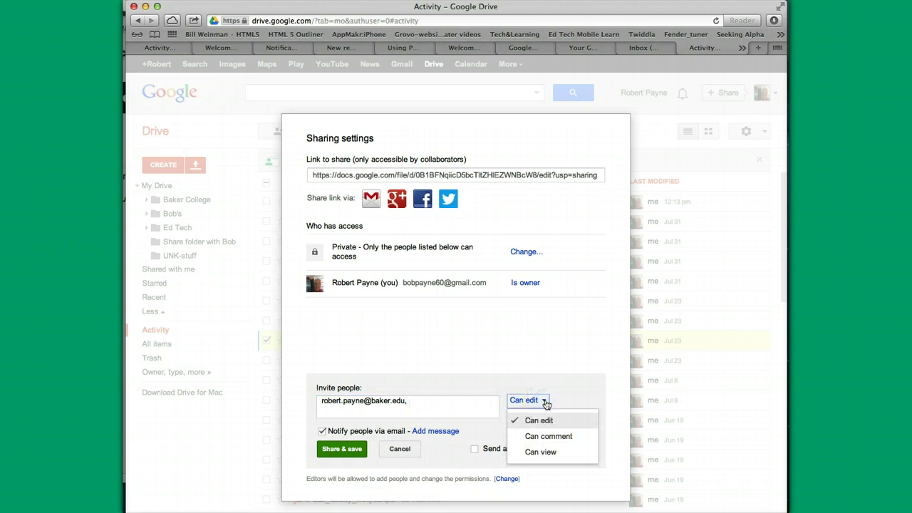
left_click(534, 453)
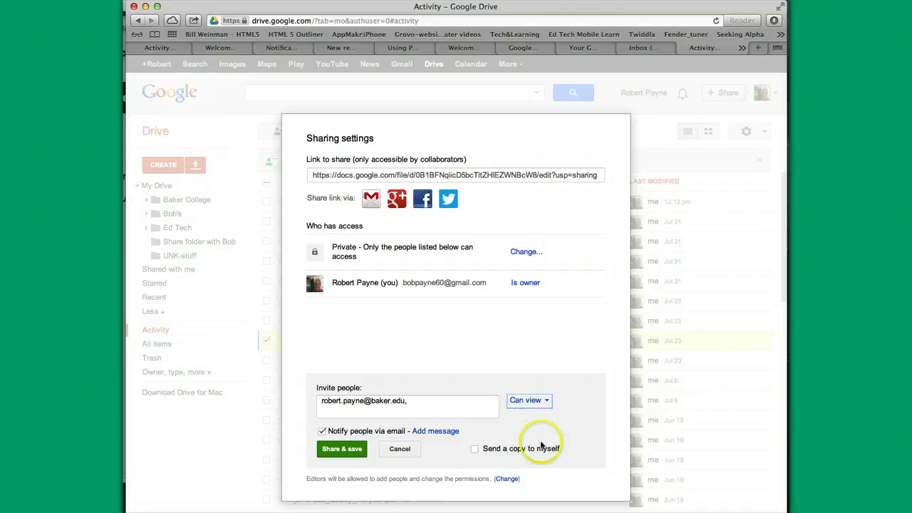
left_click(548, 402)
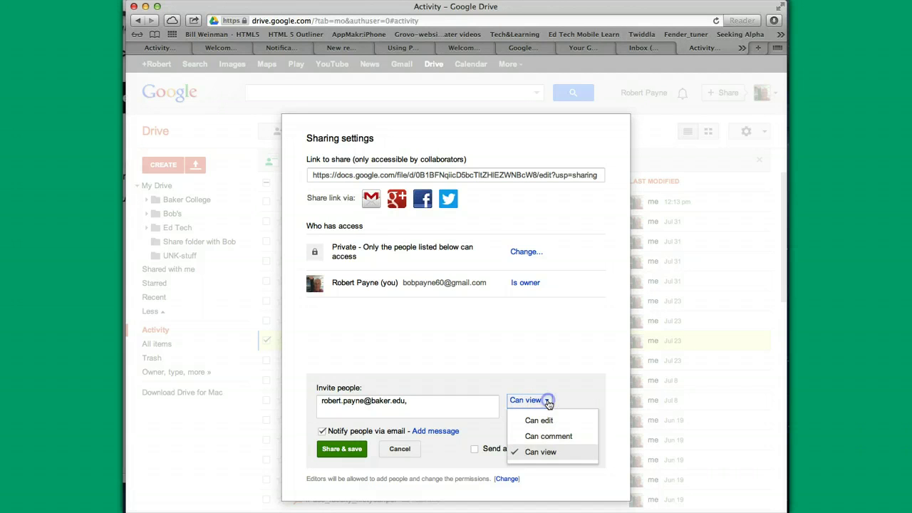
left_click(531, 438)
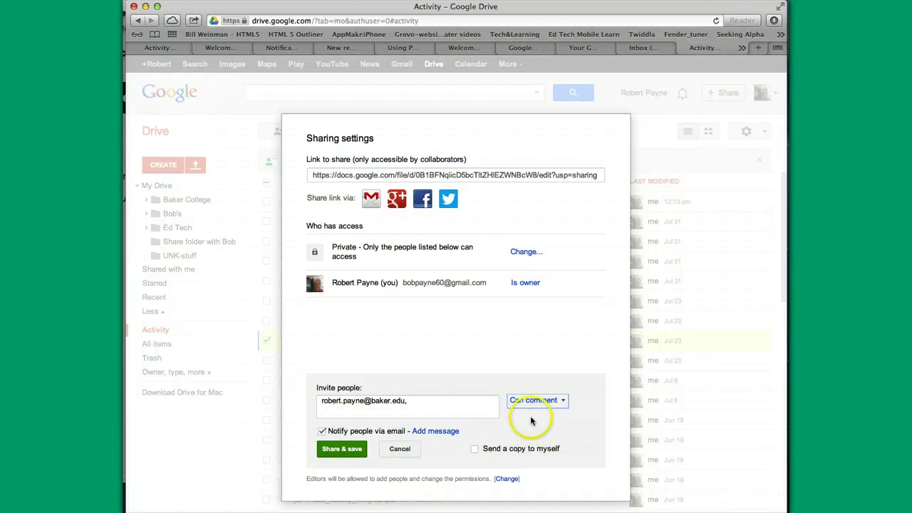
left_click(535, 402)
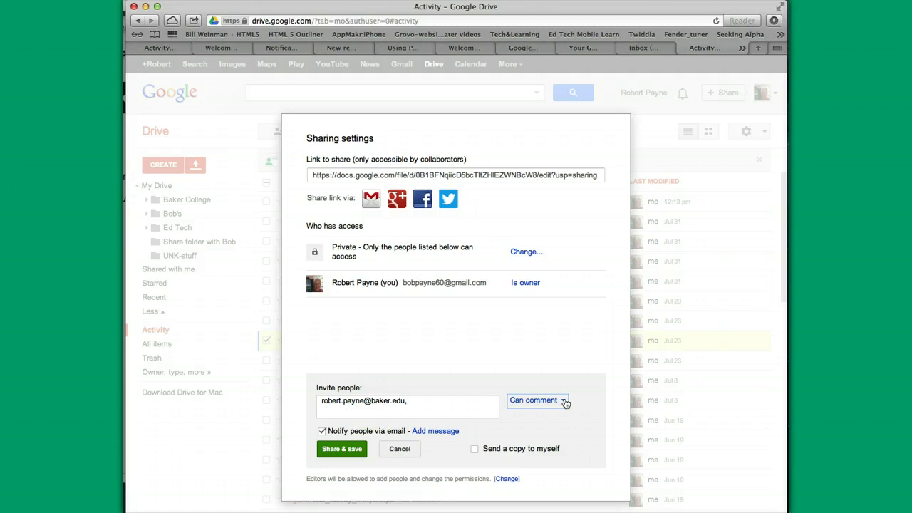
left_click(565, 403)
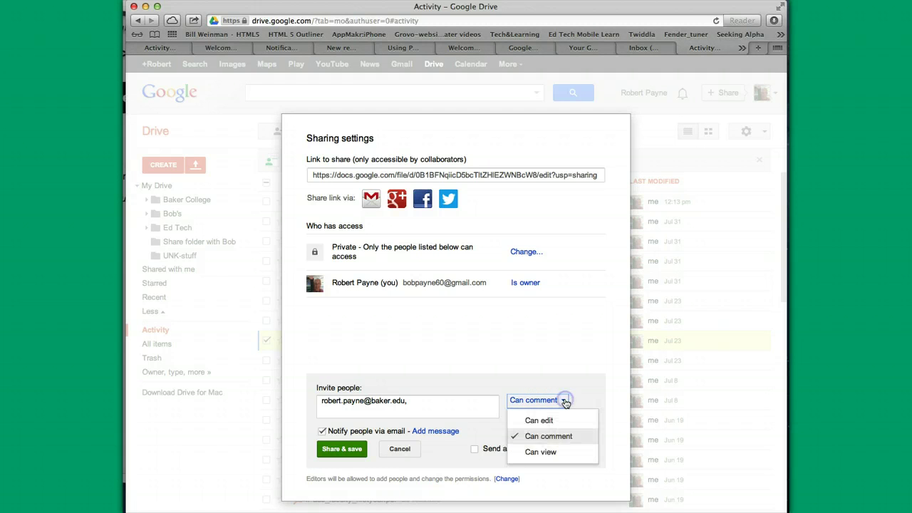
left_click(533, 422)
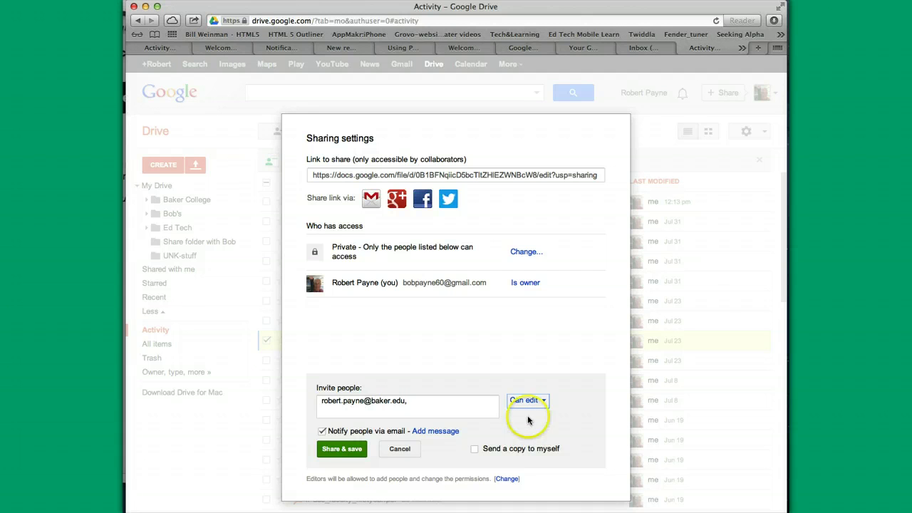
left_click(495, 412)
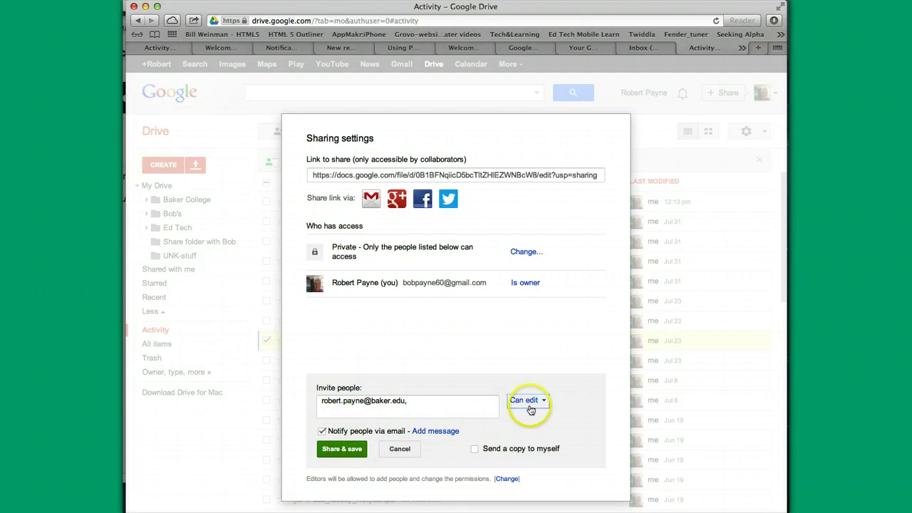
left_click(345, 450)
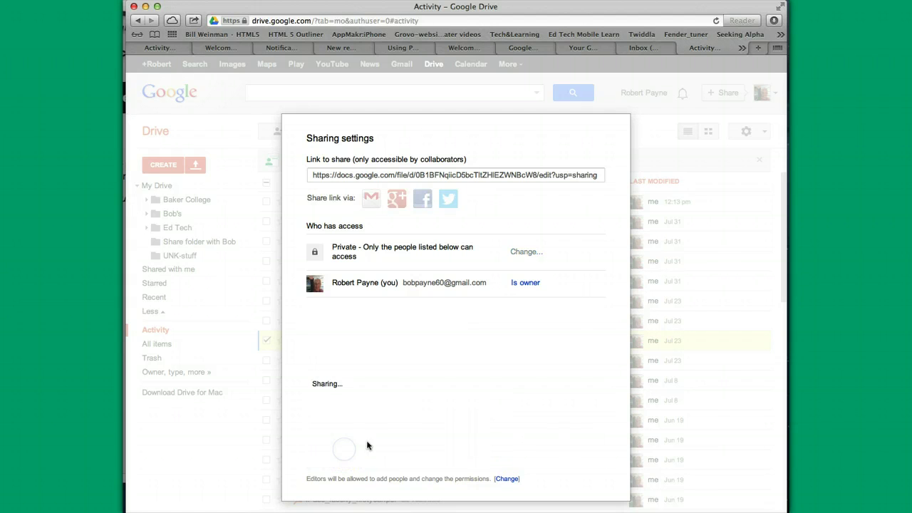
Step: Inspect the collaborator's Can edit access, cancelling a removal so they stay on the access list
left_click(408, 436)
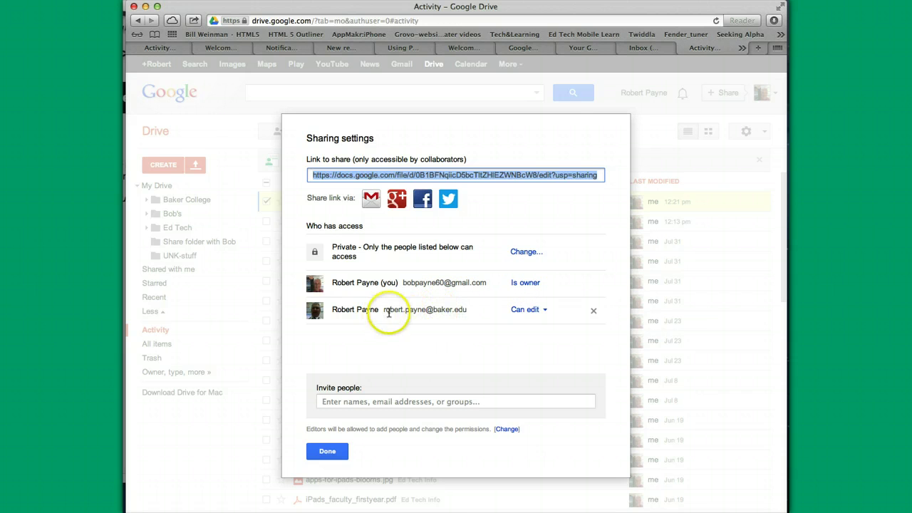
left_click(545, 311)
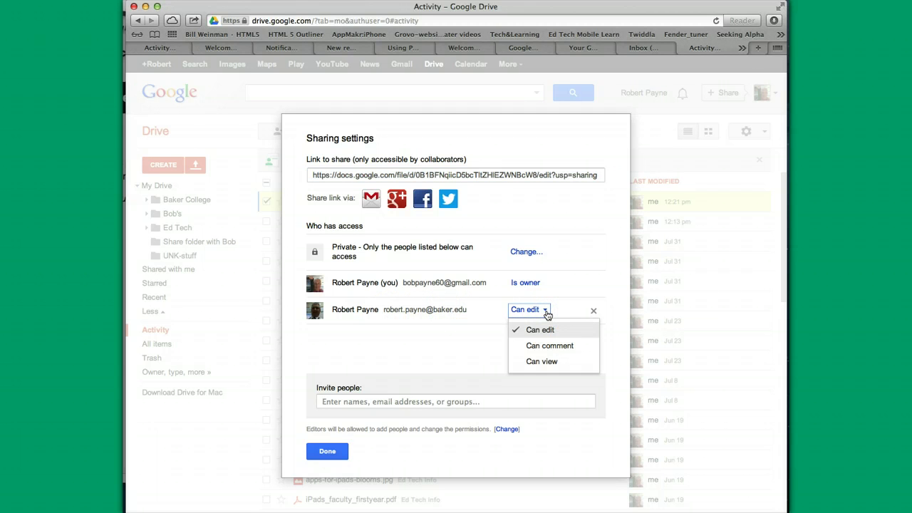
left_click(412, 347)
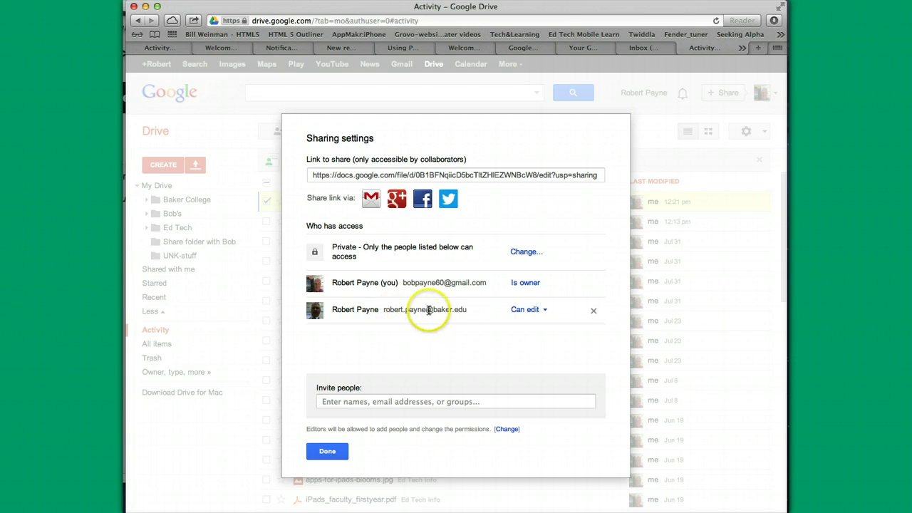
left_click(594, 313)
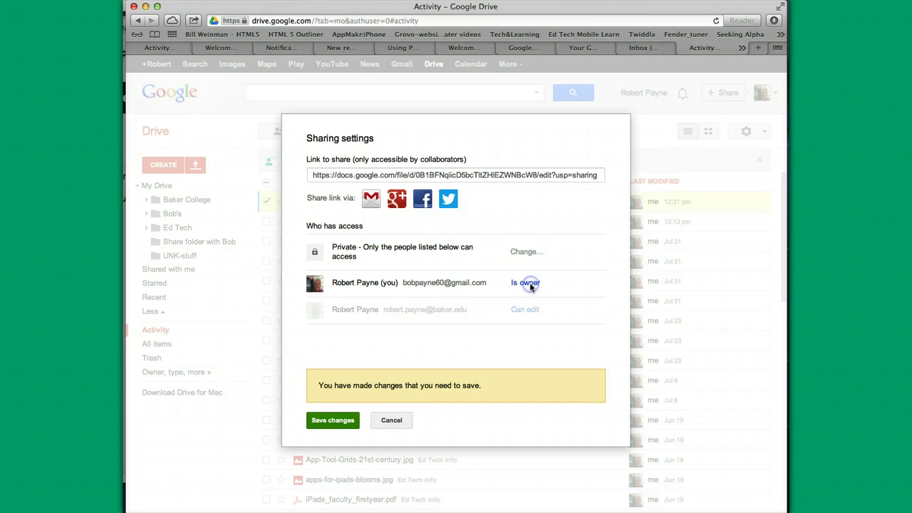
left_click(388, 420)
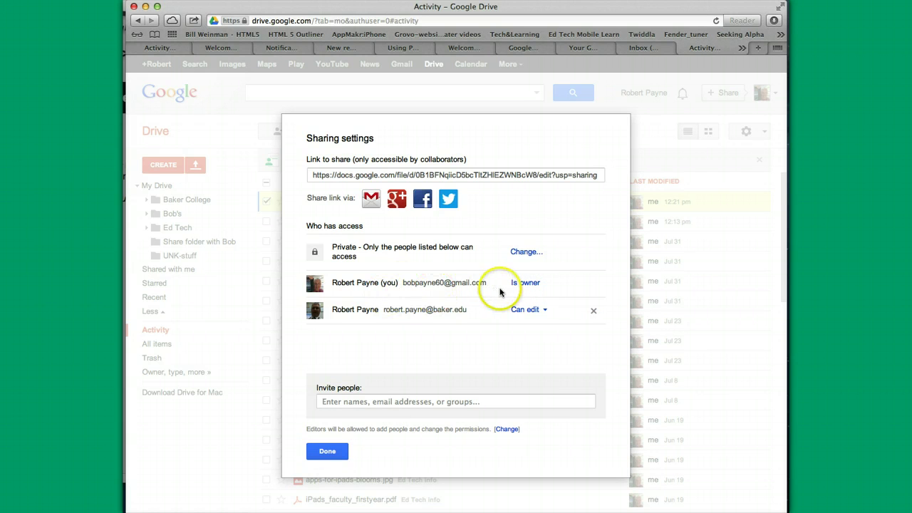
Step: Keep editors allowed to change permissions and leave the file's visibility as Private
left_click(507, 429)
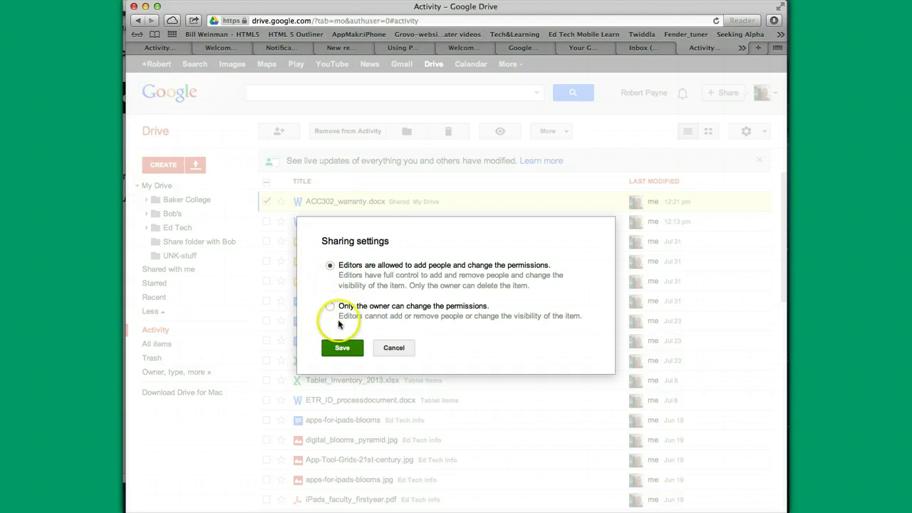
left_click(330, 309)
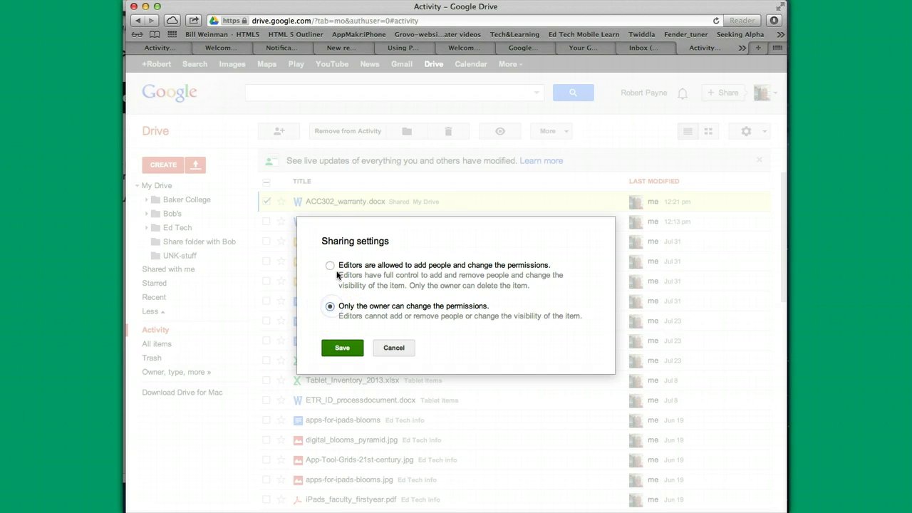
left_click(331, 265)
left_click(337, 347)
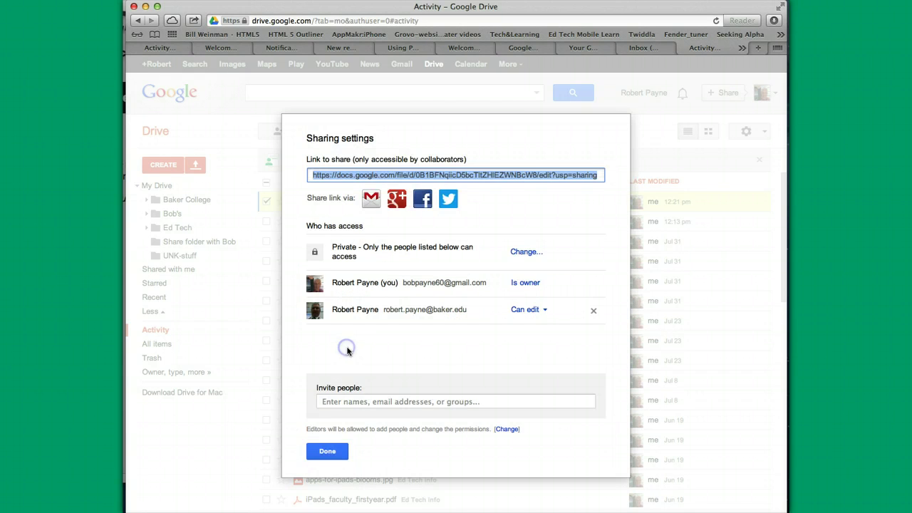
left_click(530, 253)
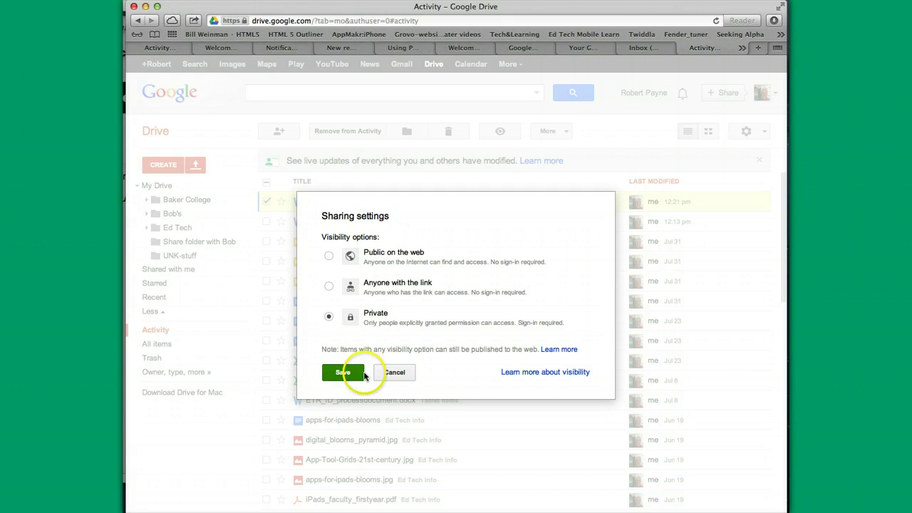
left_click(392, 374)
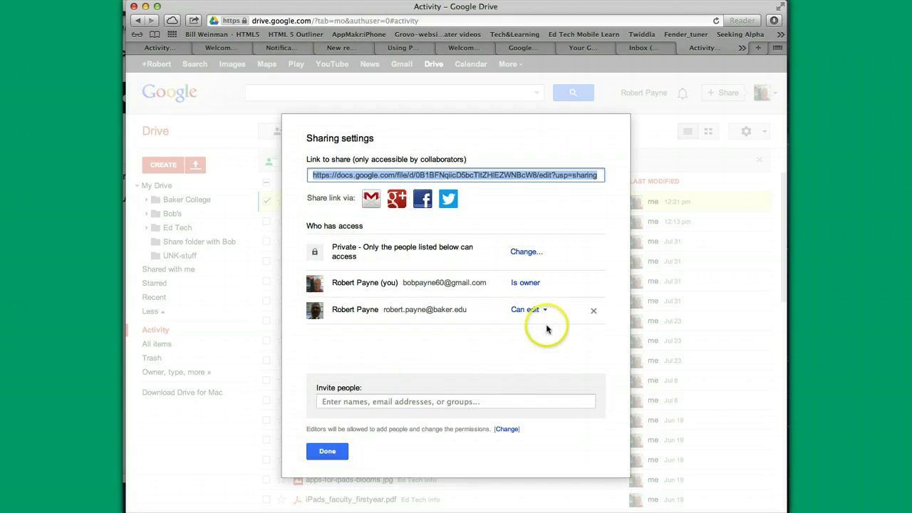
left_click(332, 451)
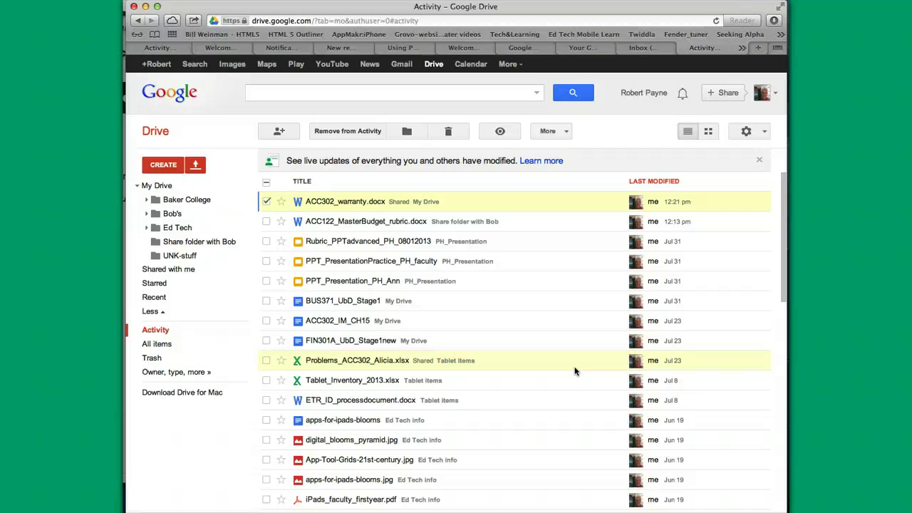
left_click(434, 339)
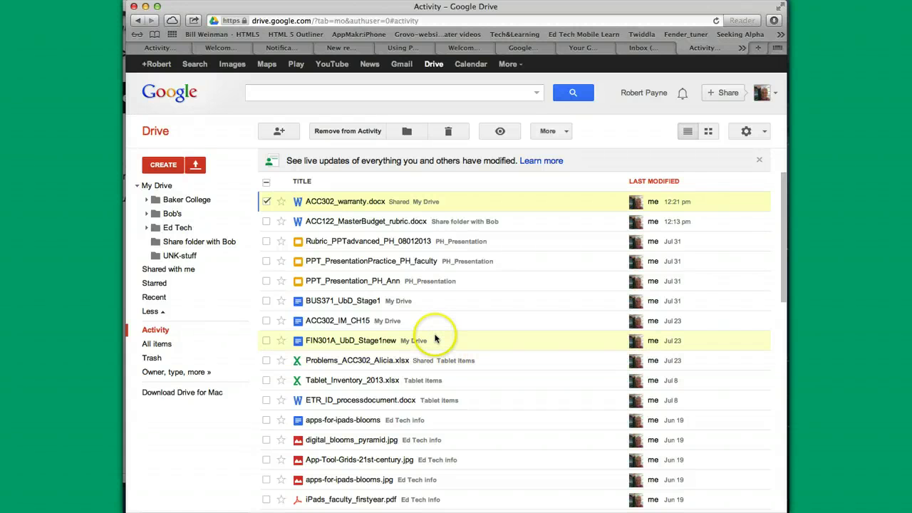